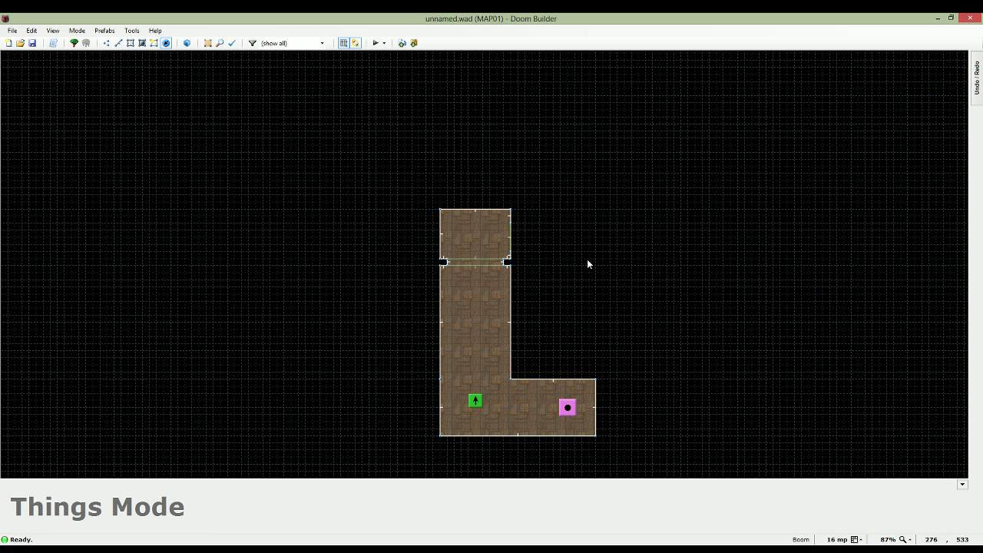
Test the map in the game and try to open the blue-key door without the key
scroll(605, 248, down, 4)
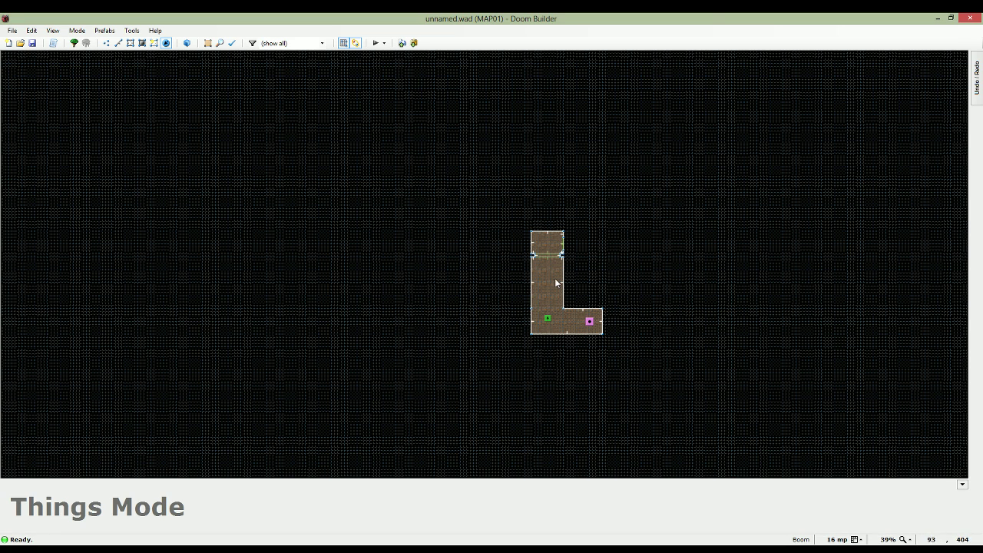
scroll(550, 278, up, 1)
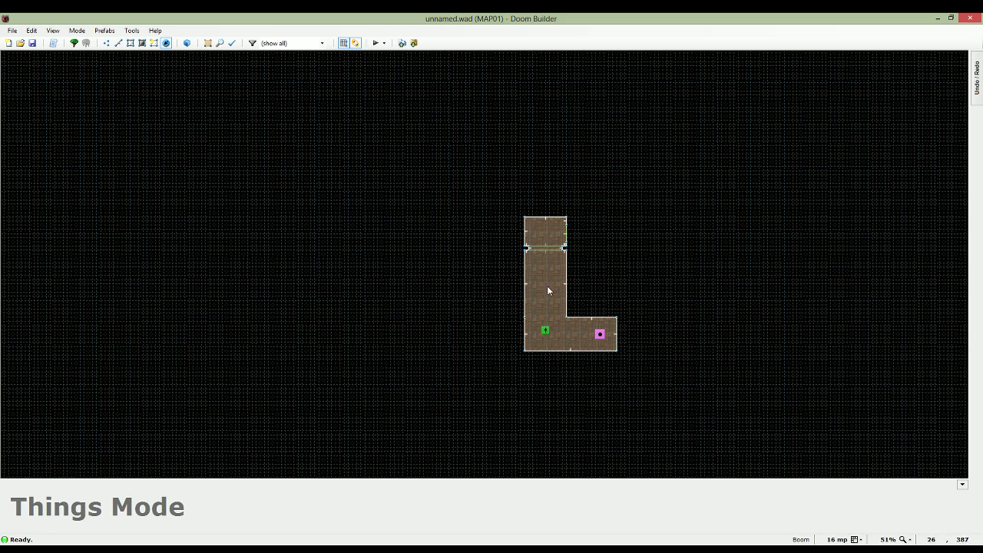
click(377, 44)
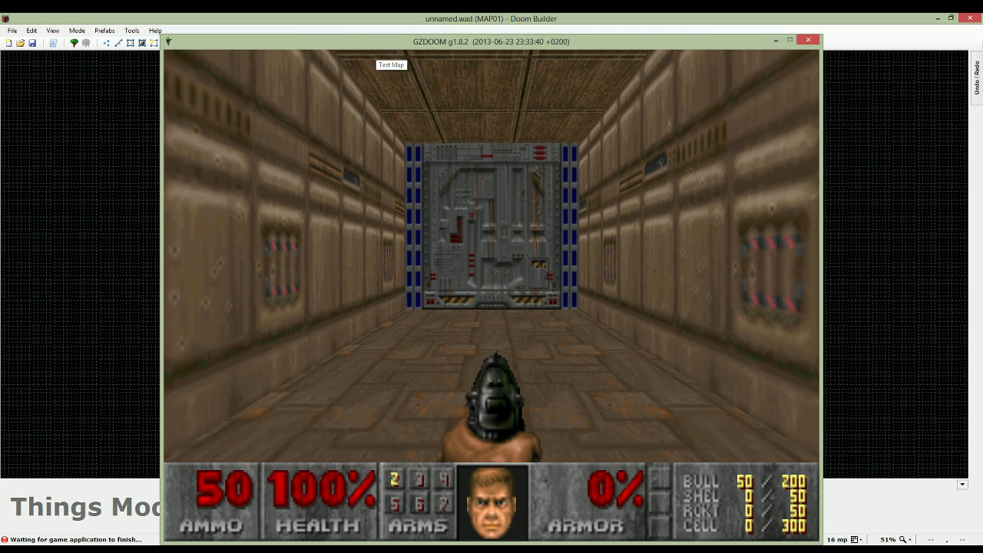
key(Up)
key(space)
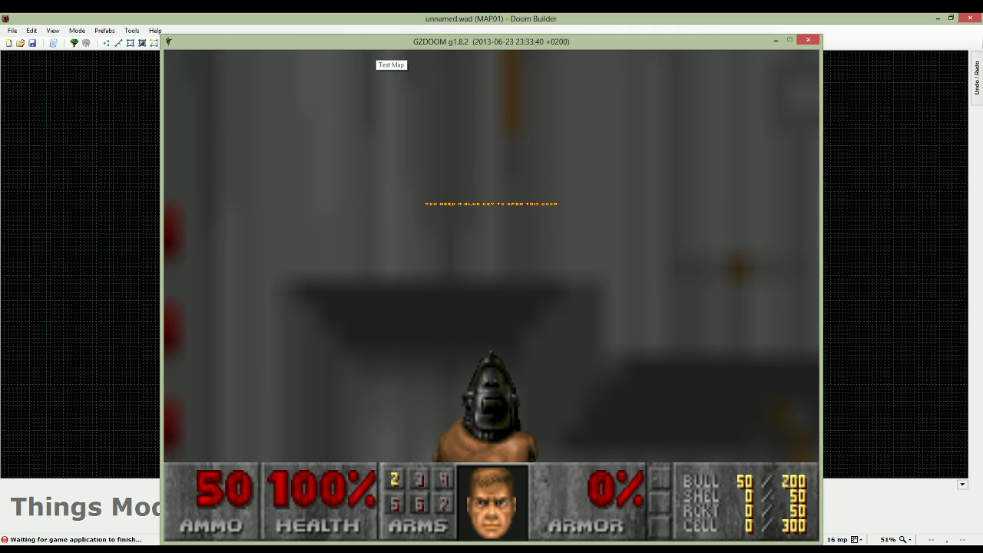
key(s)
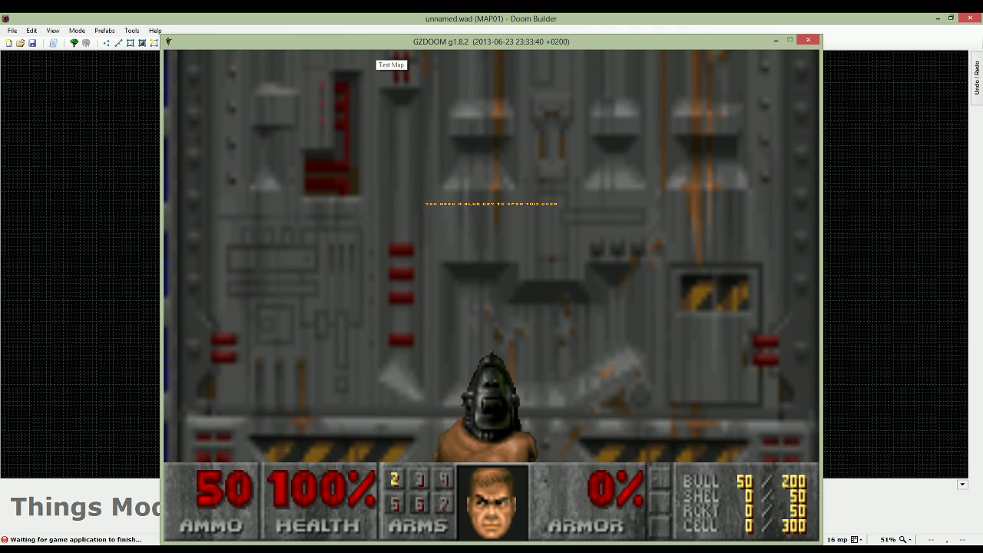
key(s)
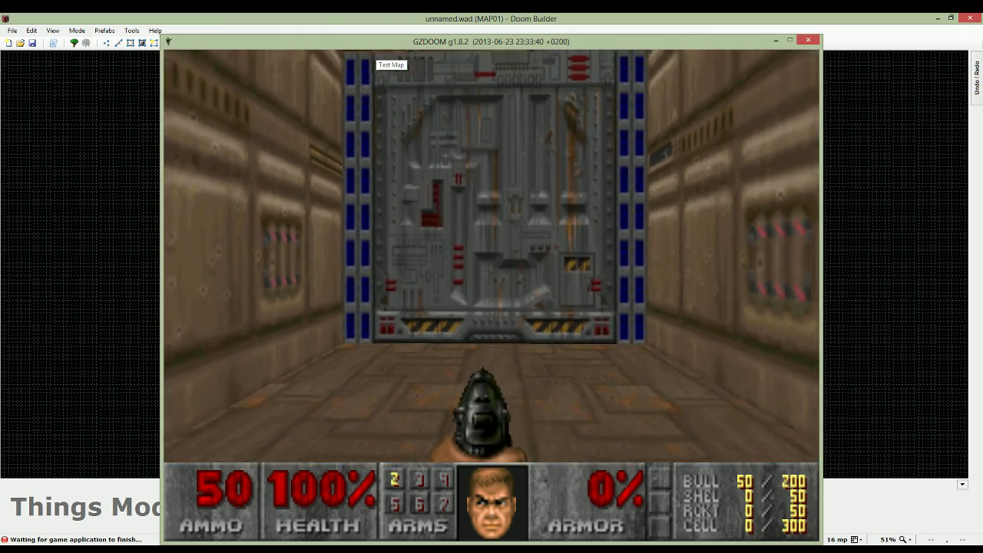
key(w)
key(space)
key(s)
key(w)
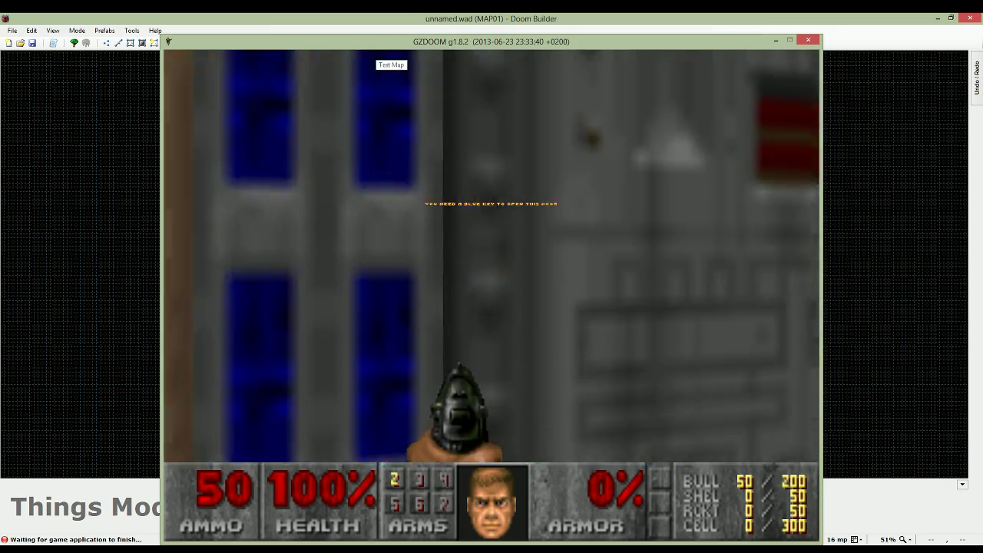
Collect the blue key, go through the blue door and activate the exit switch behind it
key(w)
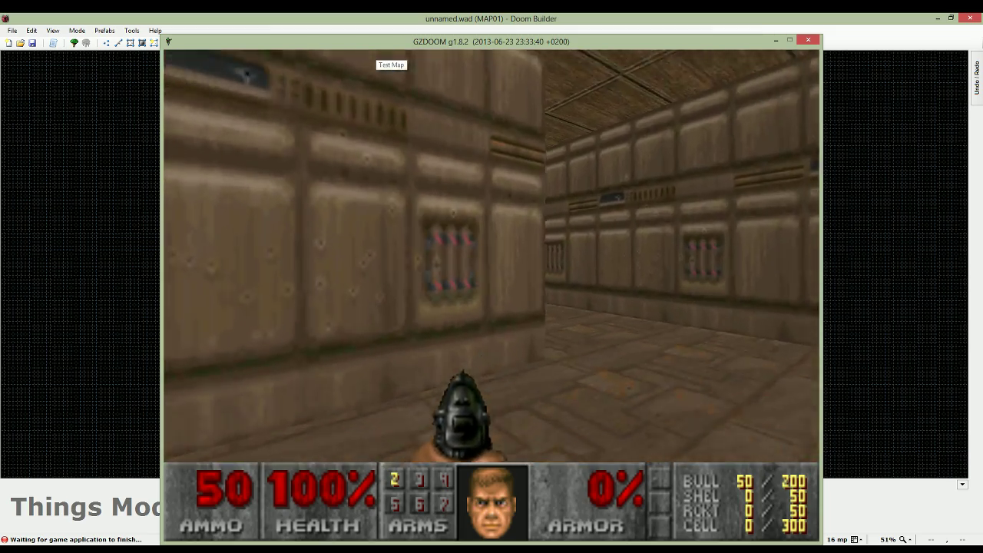
key(w)
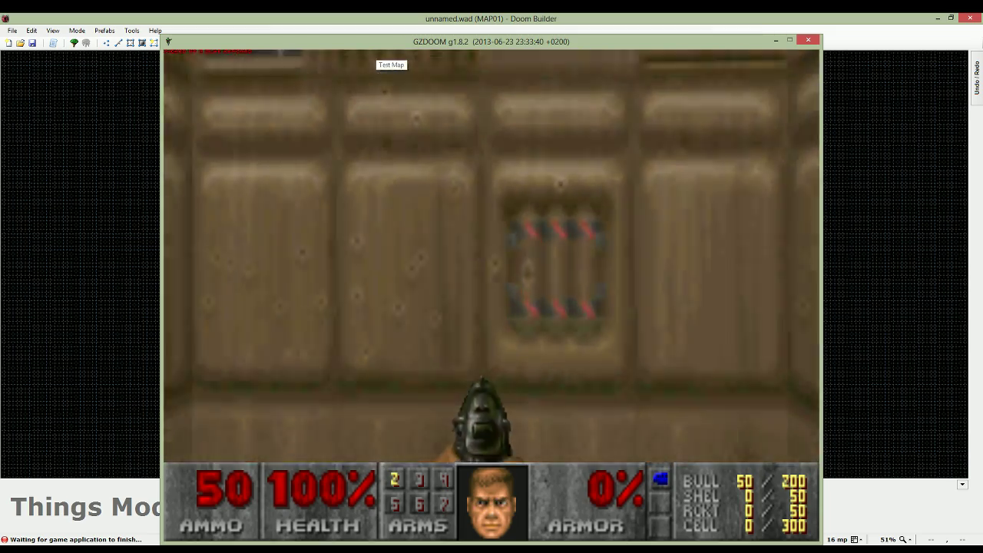
key(w)
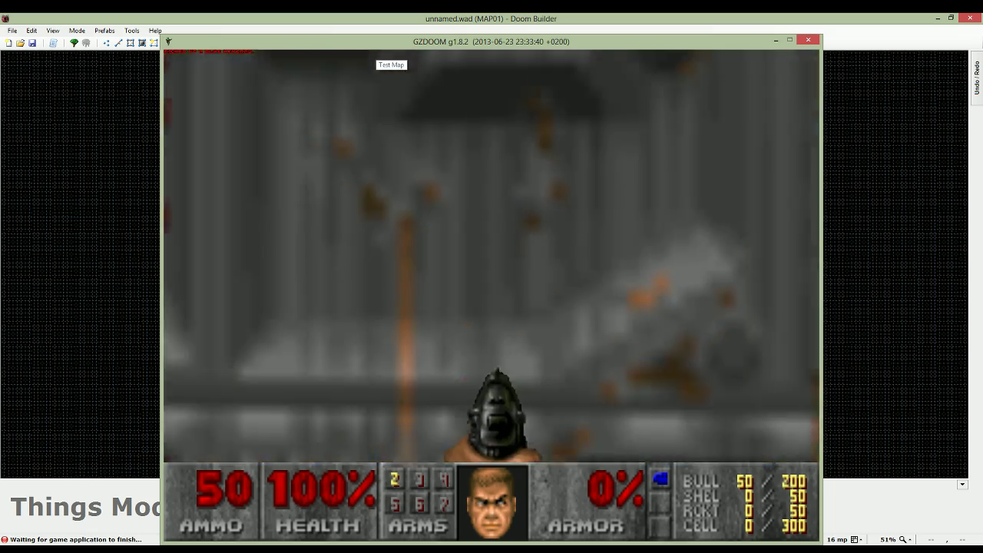
key(w)
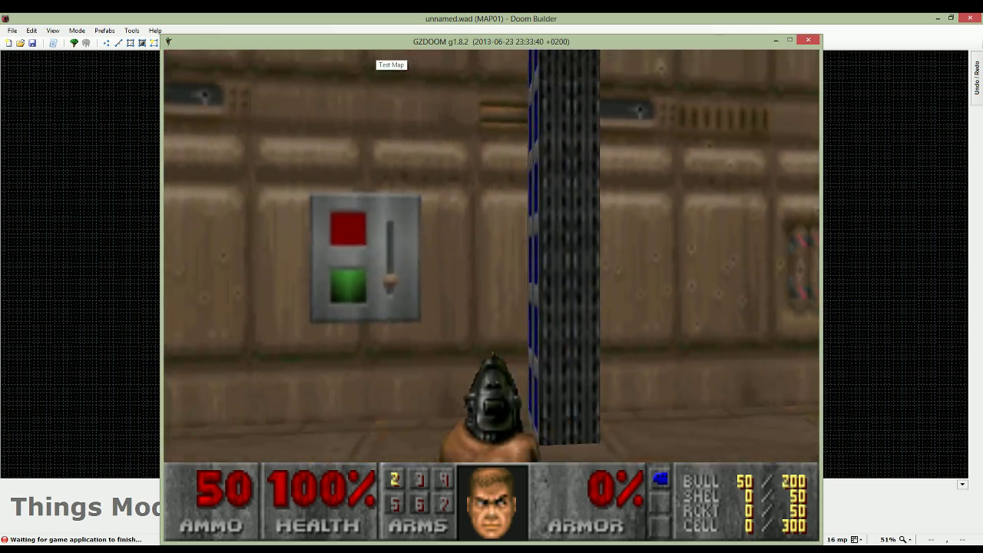
key(w)
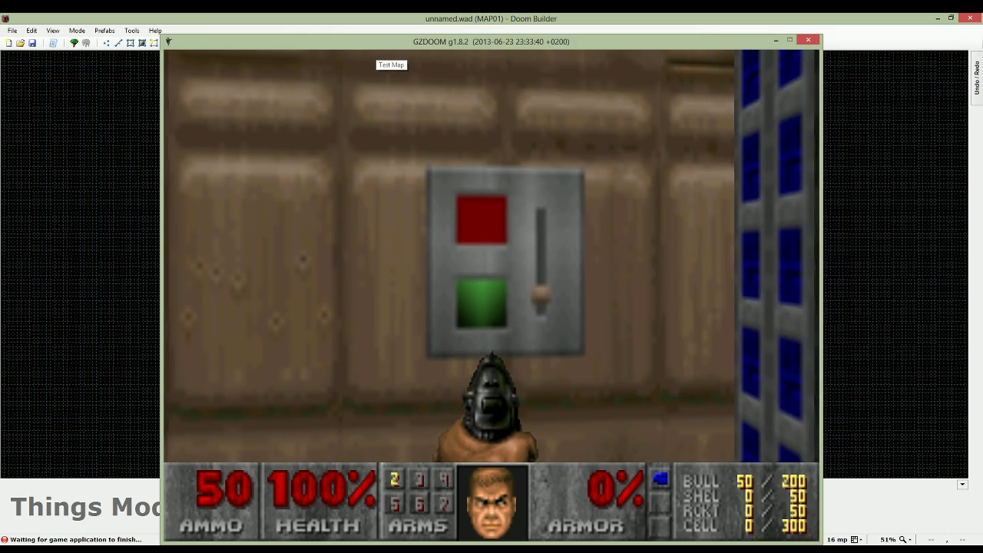
key(w)
key(space)
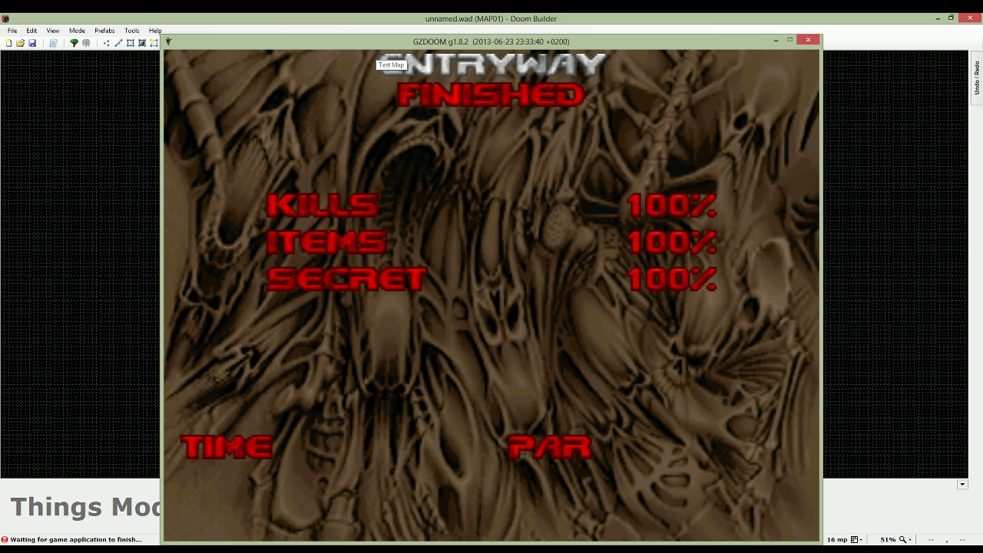
Skip the level summary and quit the test game to return to the editor
key(space)
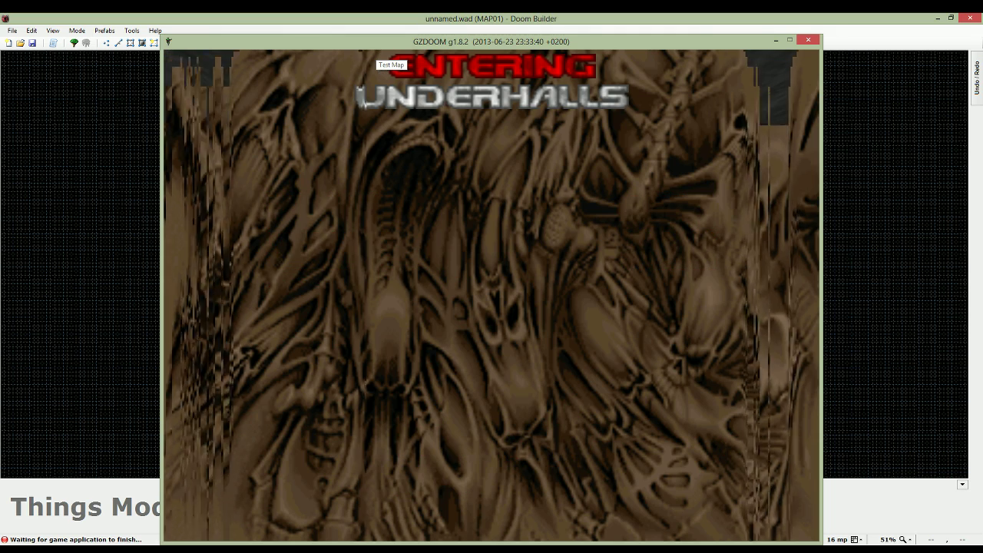
key(Escape)
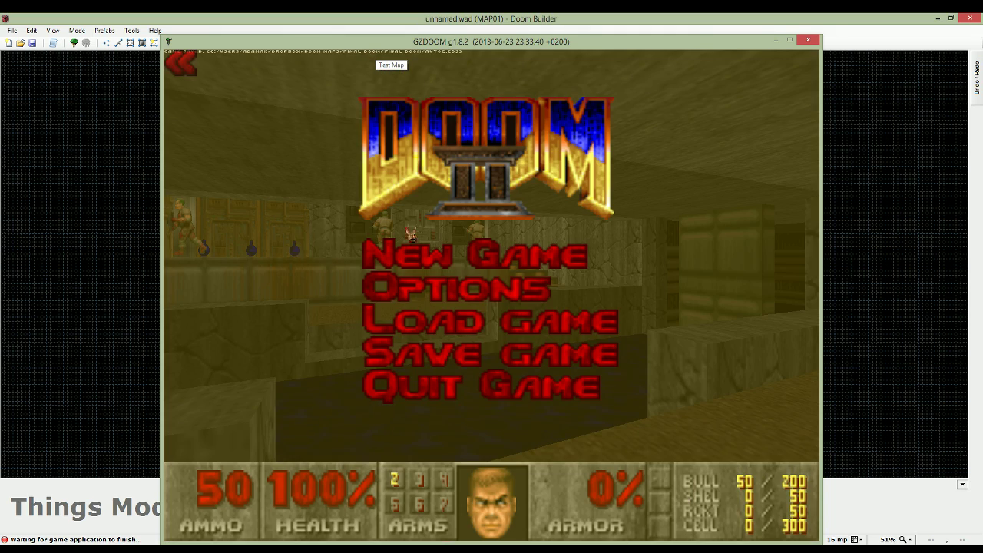
click(498, 379)
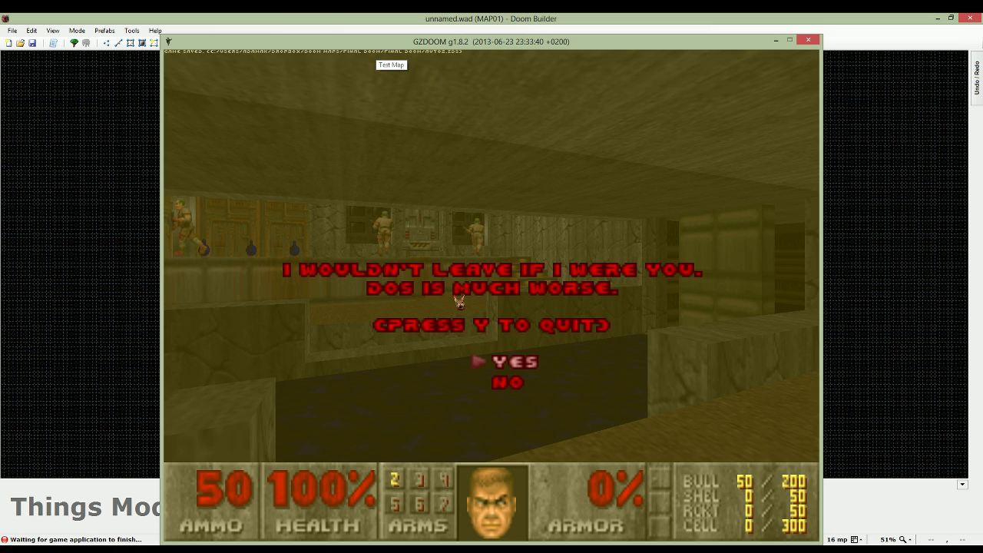
key(y)
Create a new empty MAP01 map with the Boom configuration
click(8, 44)
click(519, 320)
click(504, 382)
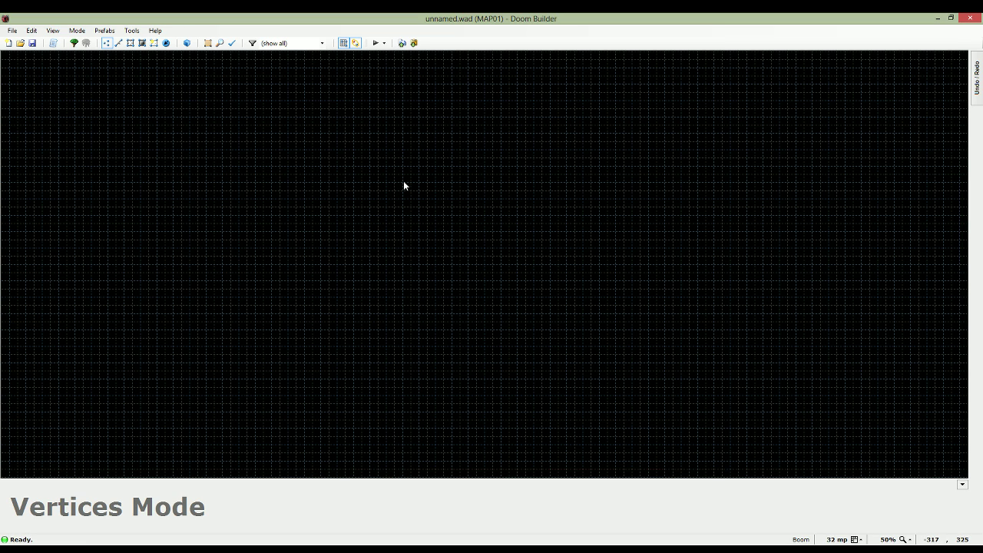
Draw a closed L-shaped sector 512 units tall and 256 wide, with a 192-unit extension on its lower east side
right_click(404, 331)
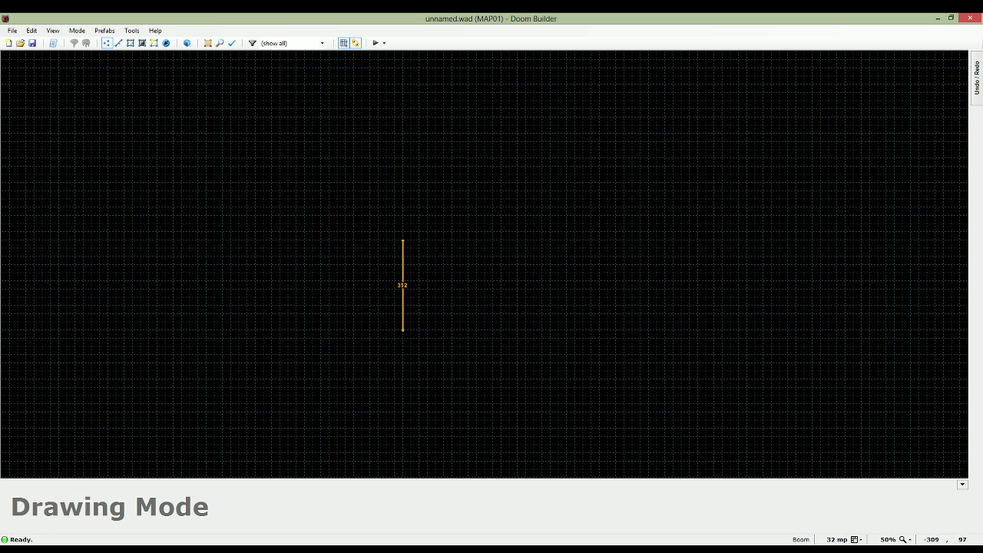
right_click(403, 199)
right_click(468, 199)
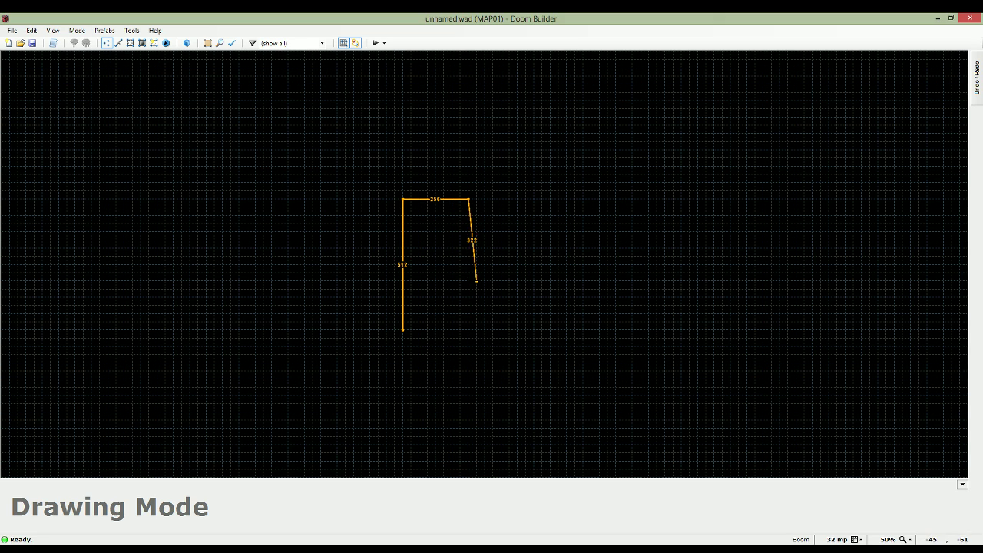
right_click(467, 297)
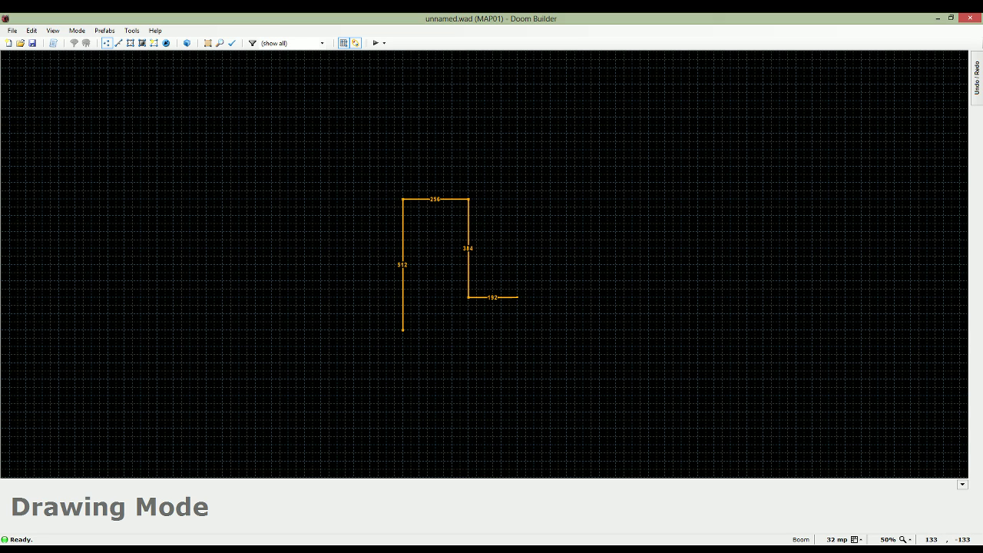
right_click(518, 330)
right_click(403, 330)
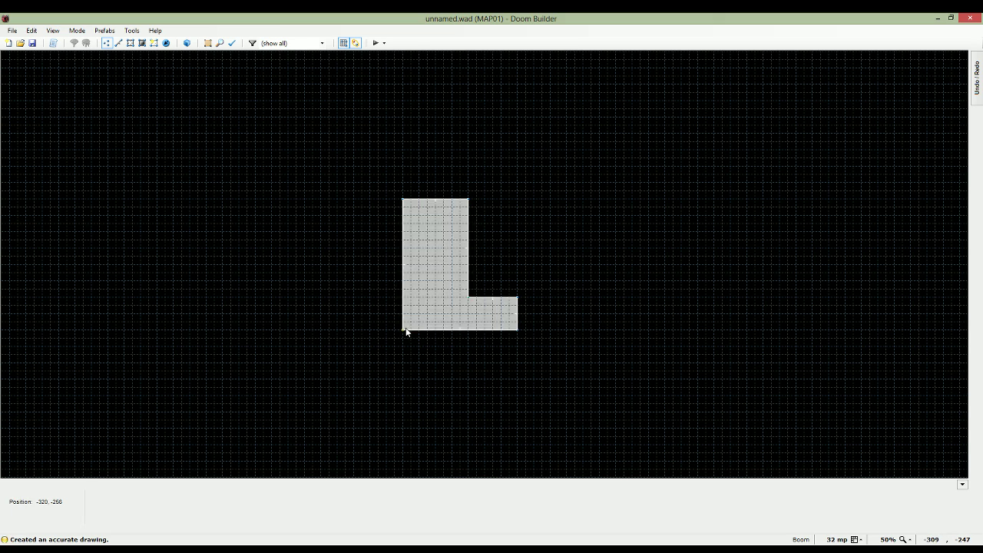
Draw a 128 by 16 door sector centred on the room's north wall, with extra wall vertices 16 units beyond each side
scroll(499, 320, up, 2)
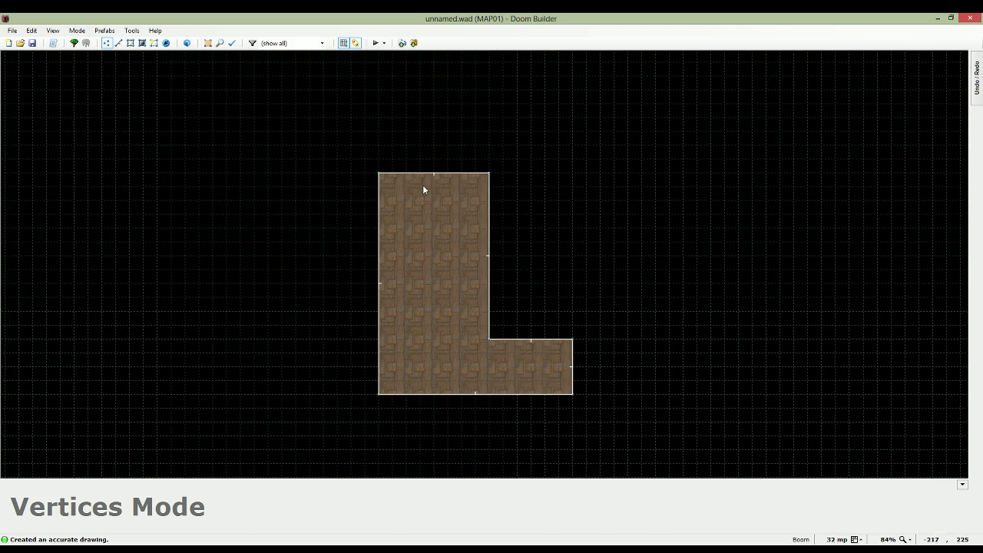
scroll(382, 248, up, 3)
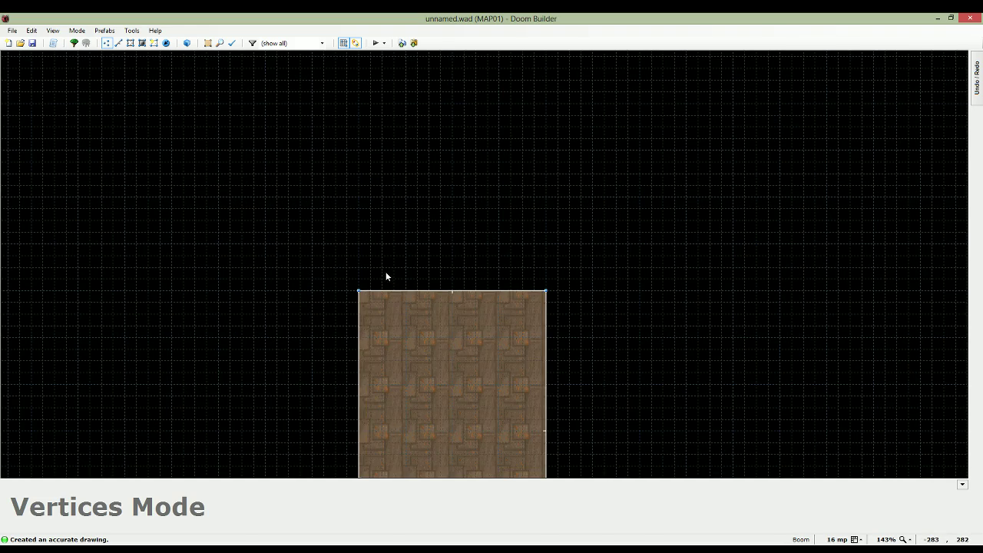
scroll(384, 276, up, 3)
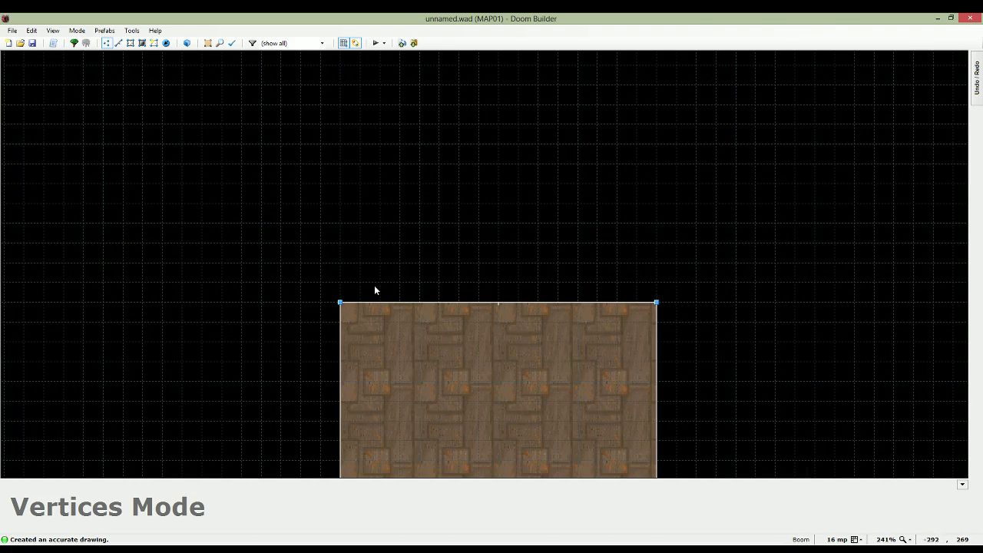
right_click(419, 282)
right_click(420, 303)
right_click(577, 303)
right_click(578, 283)
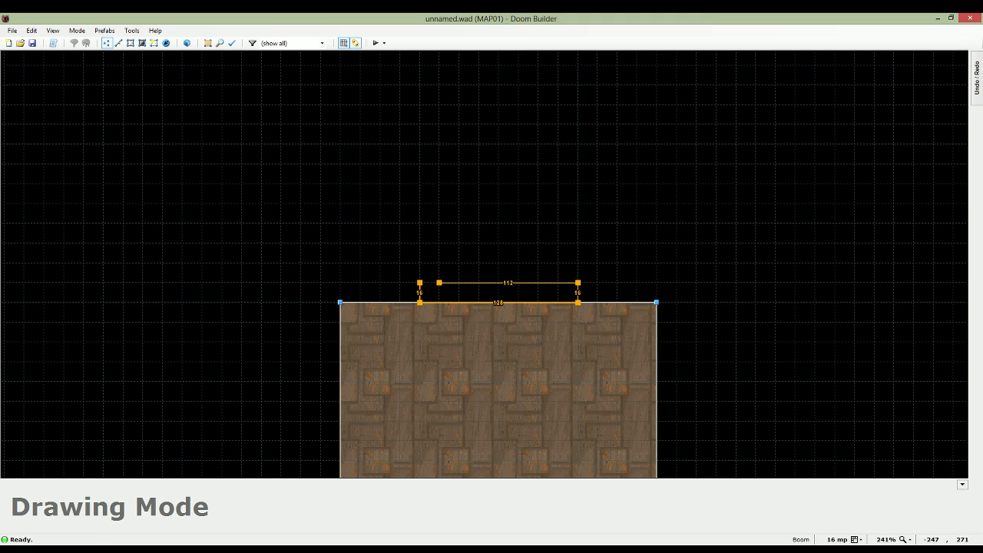
right_click(419, 282)
right_click(593, 302)
middle_drag(346, 210, 356, 251)
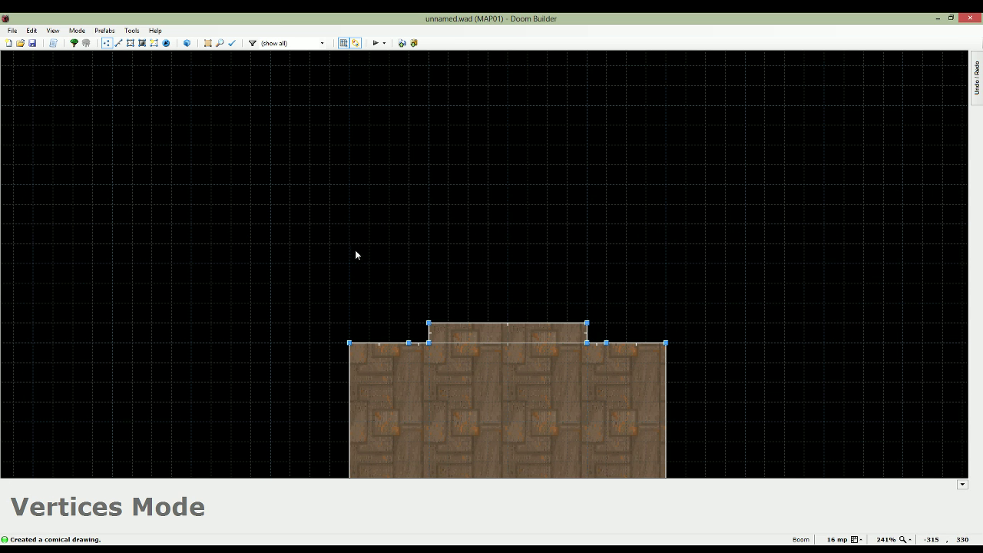
Draw a closed exit room 256 units wide and 112 tall directly north of the door sector
right_click(349, 185)
right_click(350, 323)
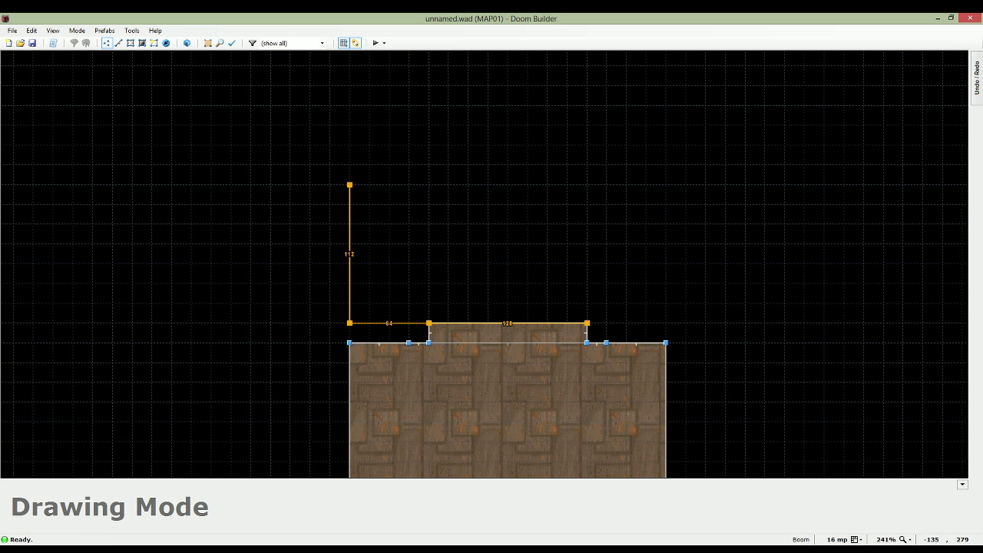
right_click(665, 323)
right_click(665, 185)
click(349, 185)
scroll(461, 248, down, 4)
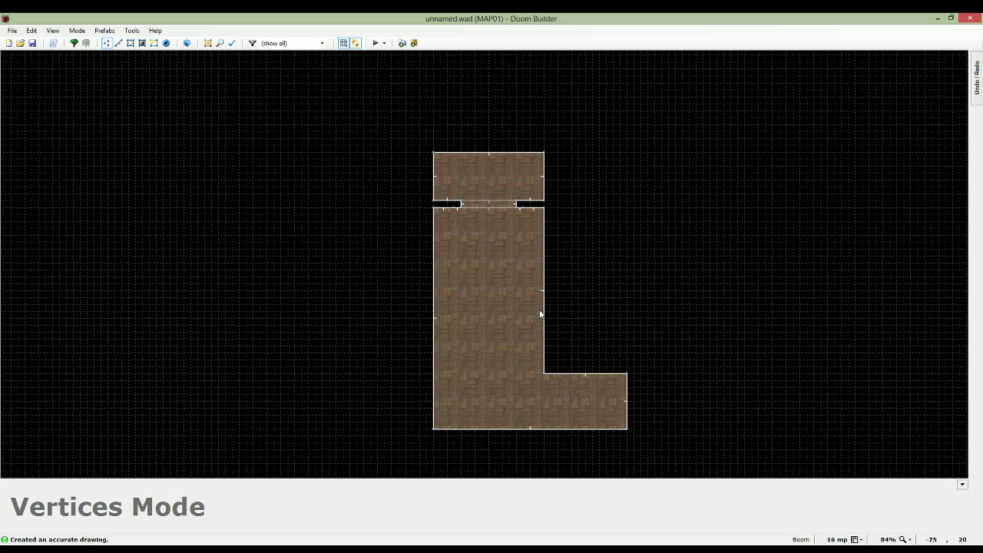
In the 3D view, set the middle texture of both door side walls to DOORTRAK
key(w)
key(e)
key(d)
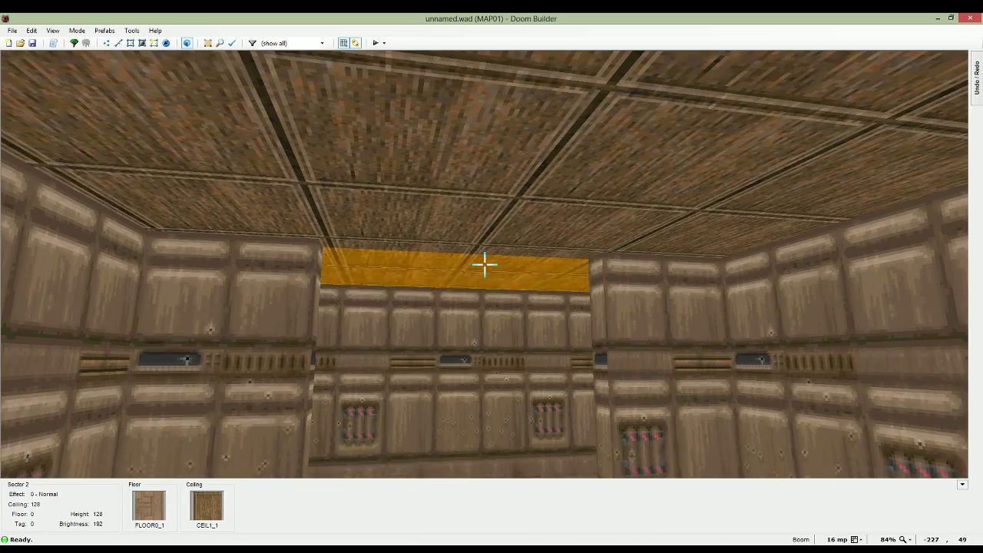
key(e)
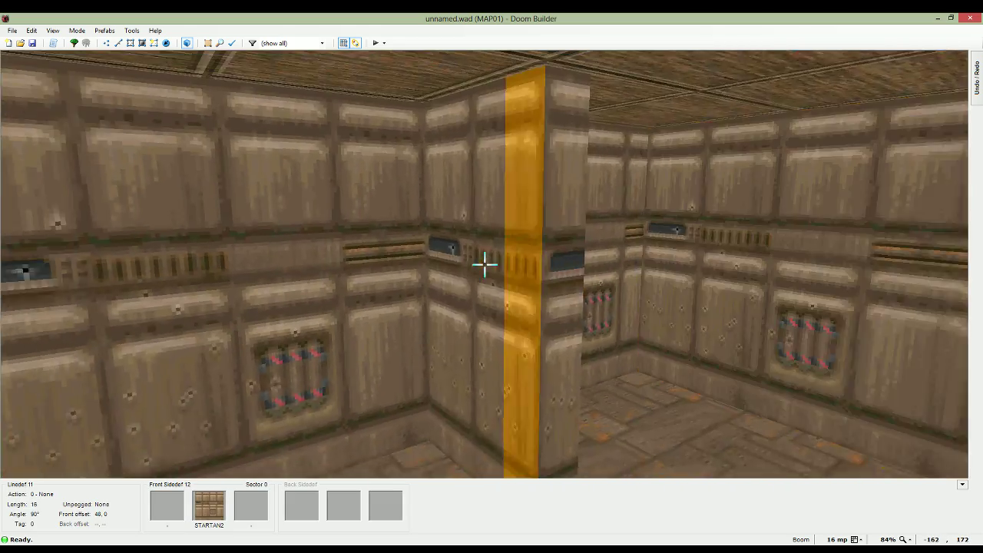
click(484, 264)
right_click(484, 264)
click(426, 184)
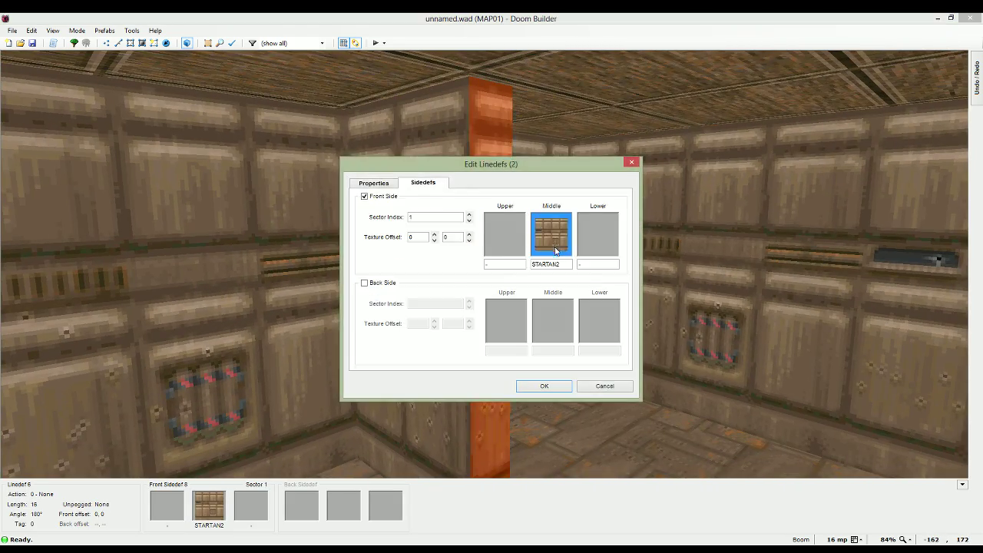
click(551, 244)
click(290, 170)
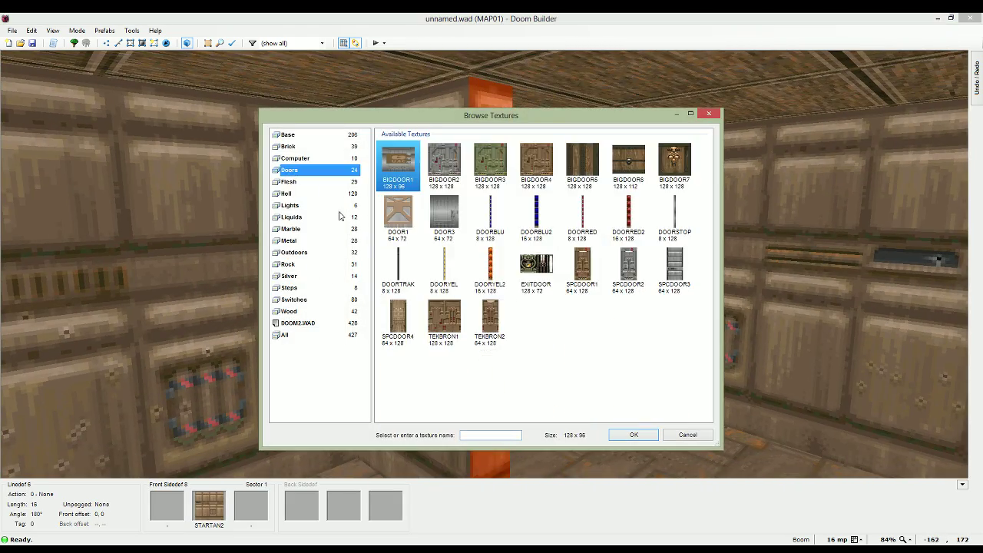
double_click(397, 266)
key(Return)
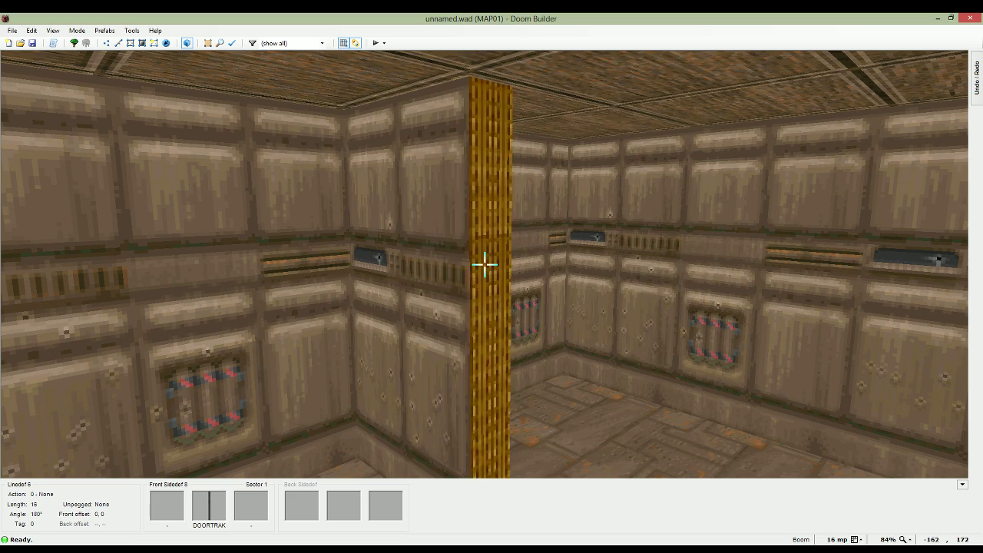
Make the door's side walls lower unpegged and lower the door sector's ceiling to height 0
key(l)
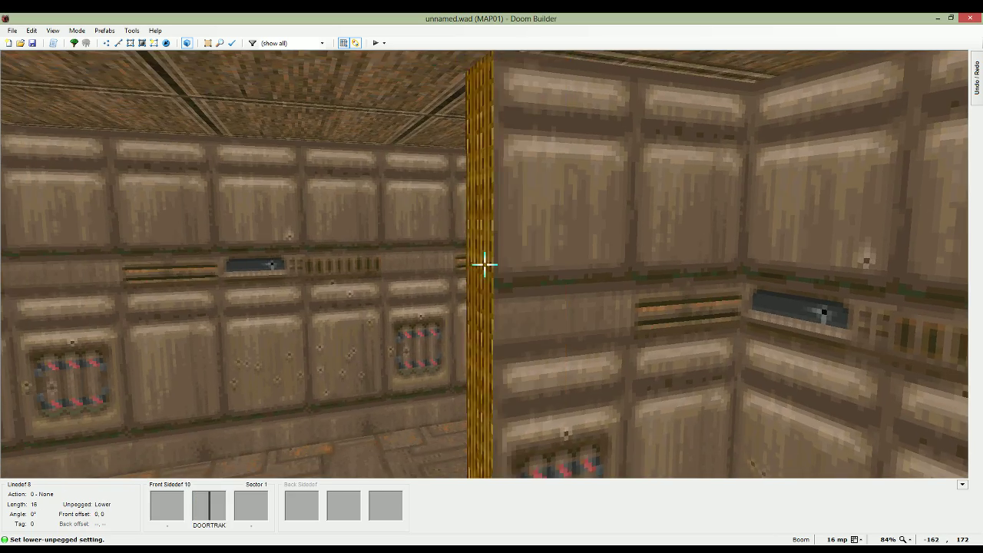
scroll(485, 264, down, 11)
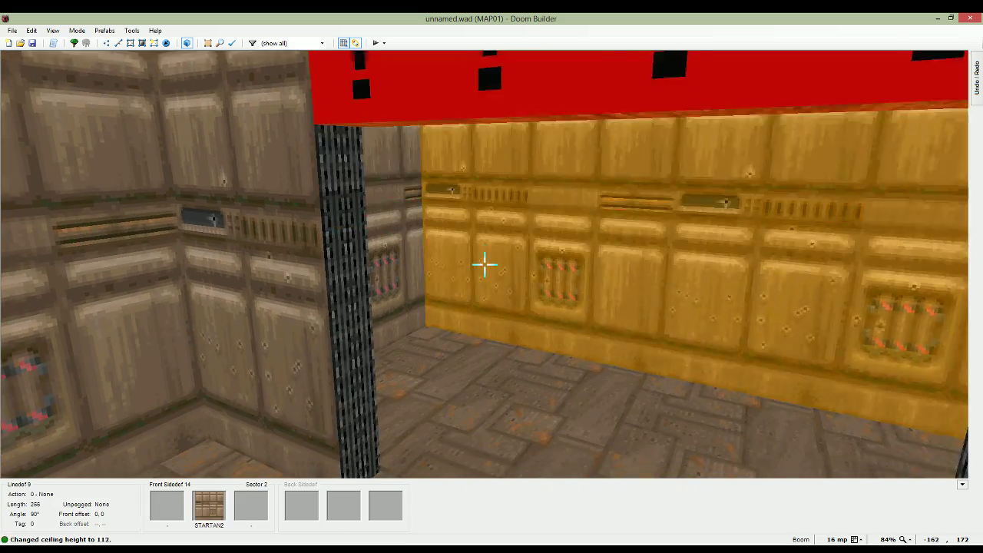
scroll(484, 264, up, 5)
scroll(485, 264, down, 10)
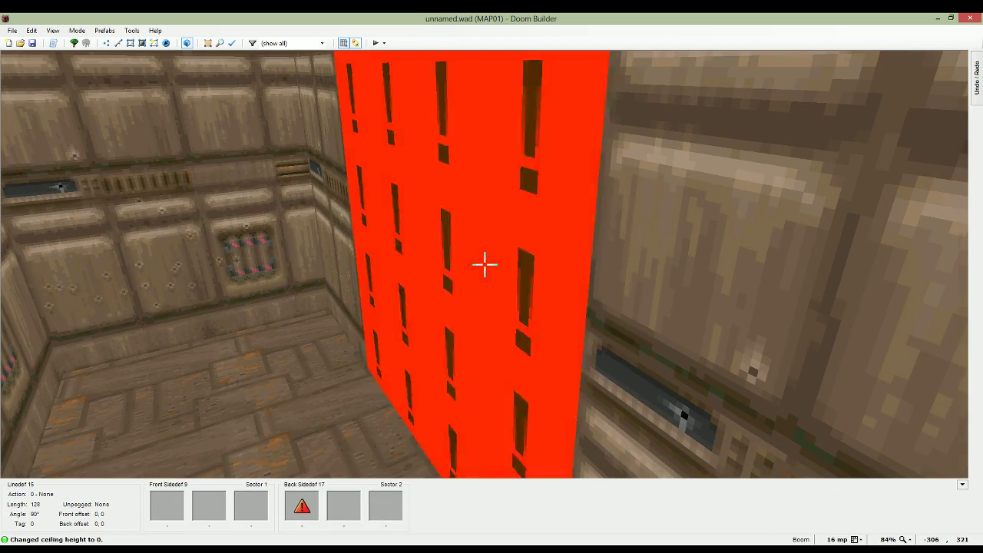
right_click(485, 264)
click(708, 438)
click(604, 385)
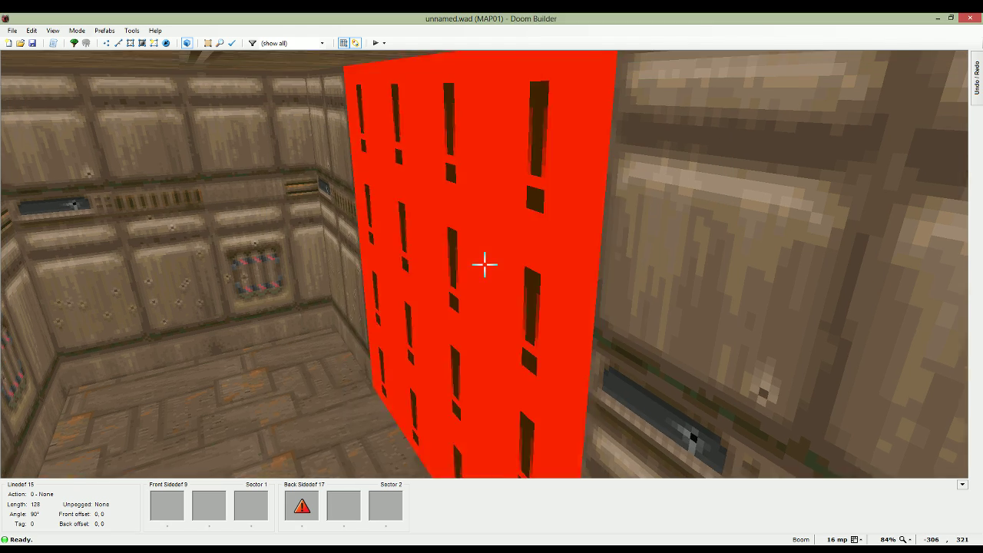
Set the upper texture of the door's north face to BIGDOOR2 and copy it onto the south face
right_click(485, 264)
click(423, 183)
click(503, 321)
click(441, 222)
click(632, 432)
click(569, 388)
key(ctrl+c)
key(ctrl+v)
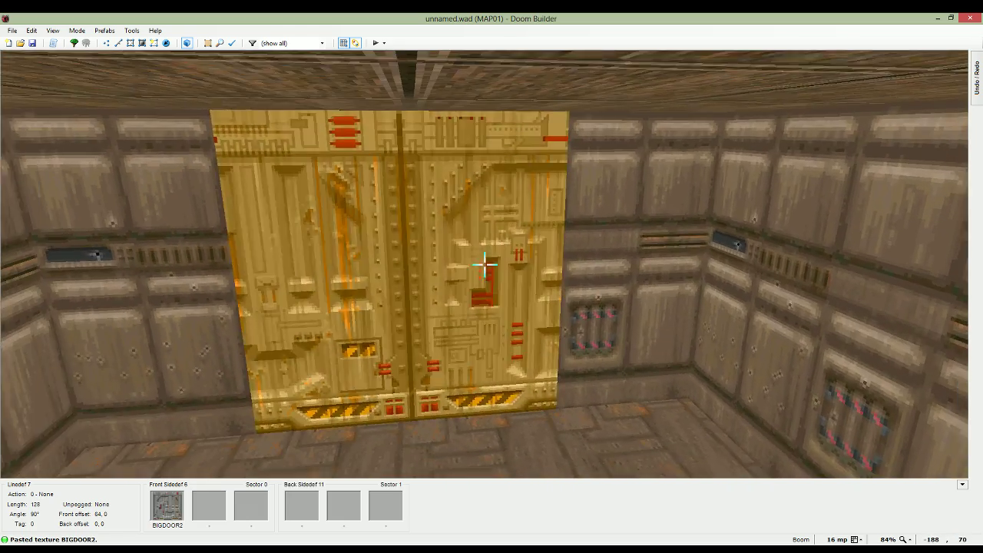
Align the BIGDOOR2 texture on the door's south face by setting its horizontal offset to 128
key(Left)
key(Left)
key(Left)
key(Left)
key(Left)
key(Left)
key(Left)
key(Left)
key(Left)
key(Left)
key(Left)
key(Left)
key(Left)
key(Left)
key(Left)
key(Left)
key(Left)
key(Left)
key(Left)
key(Left)
key(Left)
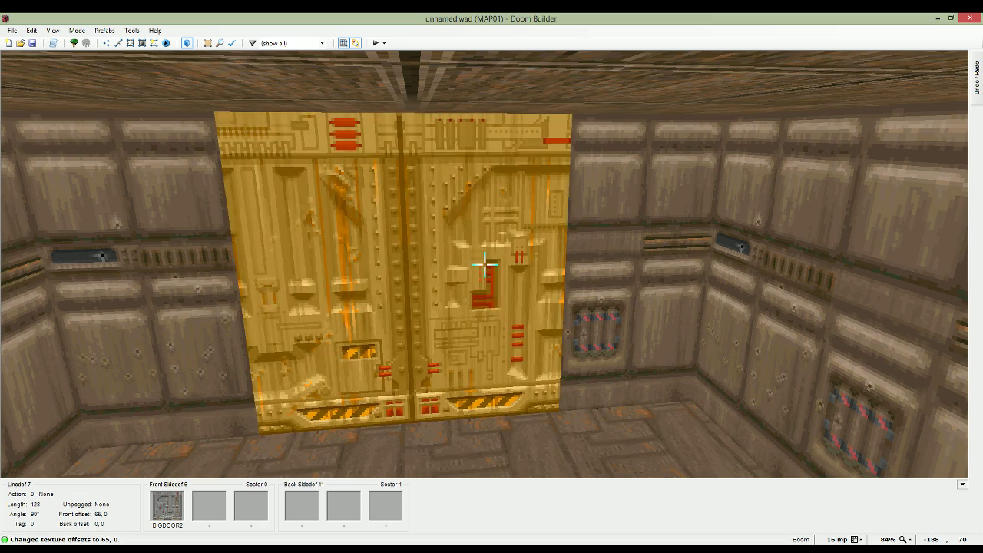
key(Right)
key(Right)
key(Right)
key(Right)
key(Right)
key(Right)
key(Right)
key(Right)
key(Right)
key(Right)
key(Right)
key(Right)
key(Right)
key(Right)
key(Right)
key(Right)
key(Right)
key(Right)
key(Right)
key(Right)
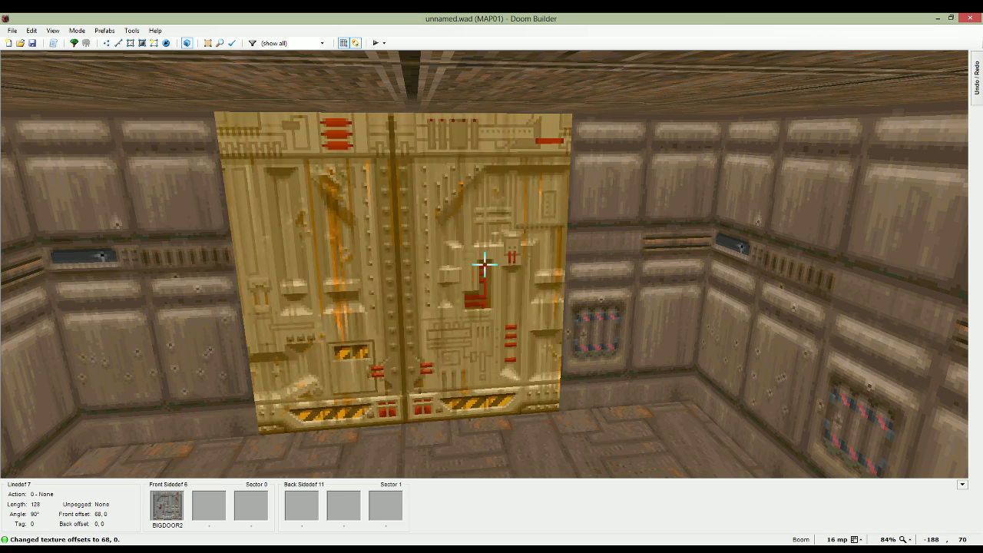
key(Left)
key(Left)
key(Left)
key(Left)
key(Left)
key(Left)
key(Left)
key(Left)
key(Left)
key(Left)
key(Left)
key(Left)
key(Left)
key(Left)
key(Left)
key(Left)
key(Left)
key(Left)
key(Left)
key(Left)
key(Left)
key(Left)
key(Left)
key(Left)
key(Left)
key(Left)
key(Left)
key(Left)
key(Left)
key(Left)
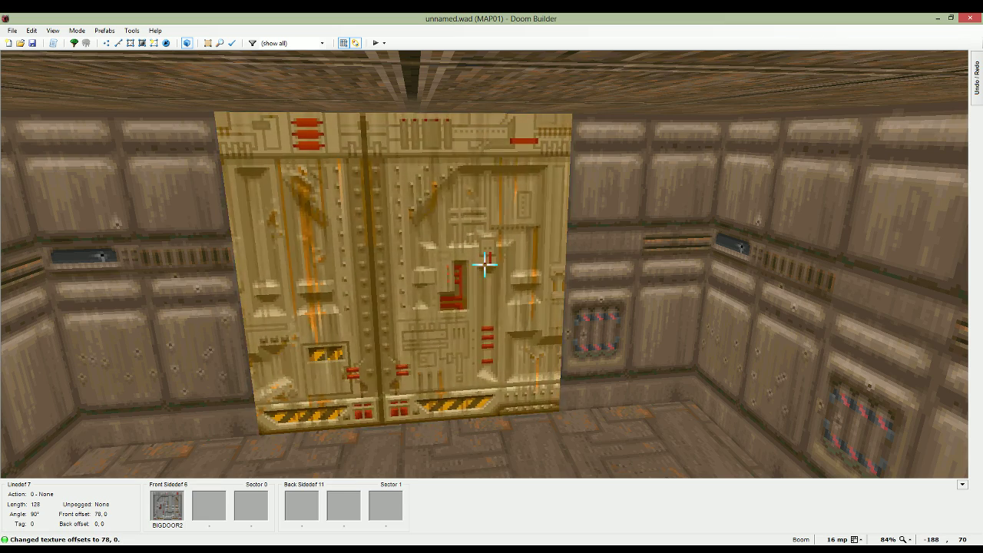
key(Left)
key(Left)
key(Left)
key(Left)
key(Left)
key(Left)
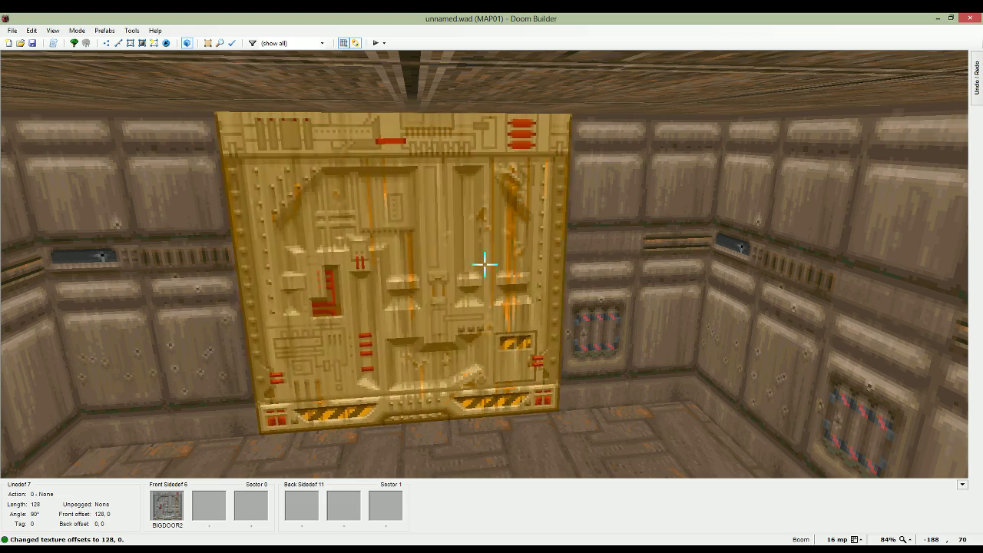
Examine the extra wall vertices beside the door in the 2D map
key(d)
key(e)
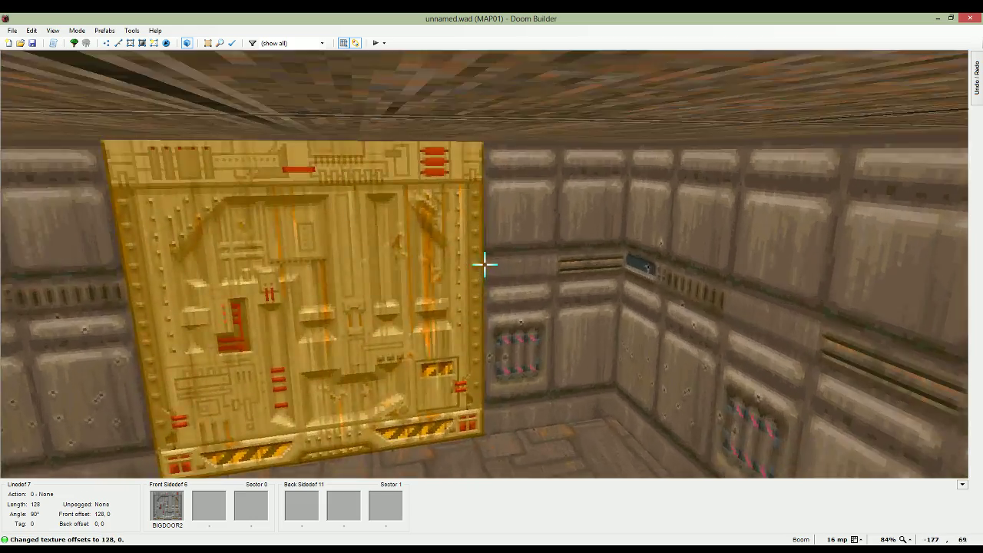
key(w)
scroll(525, 220, up, 4)
scroll(526, 223, up, 6)
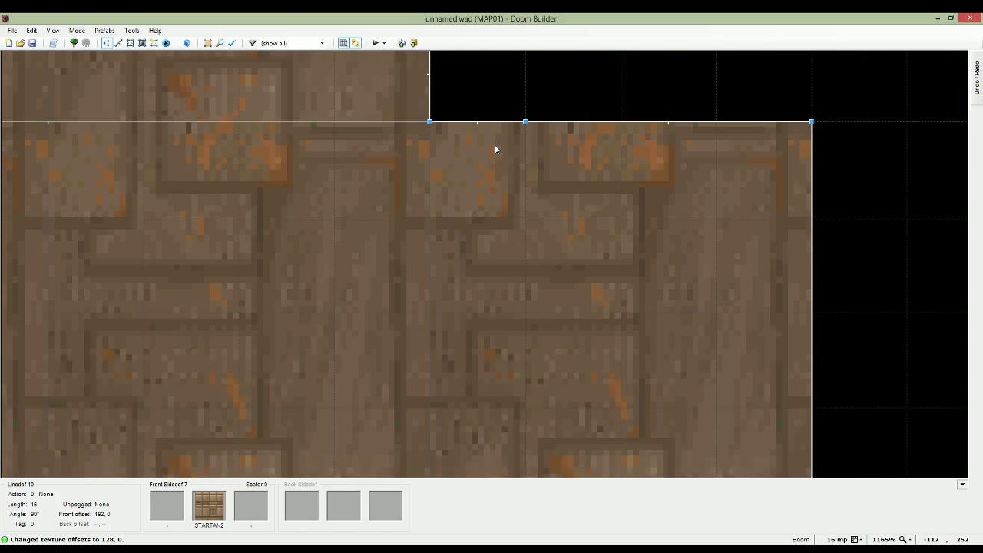
key(v)
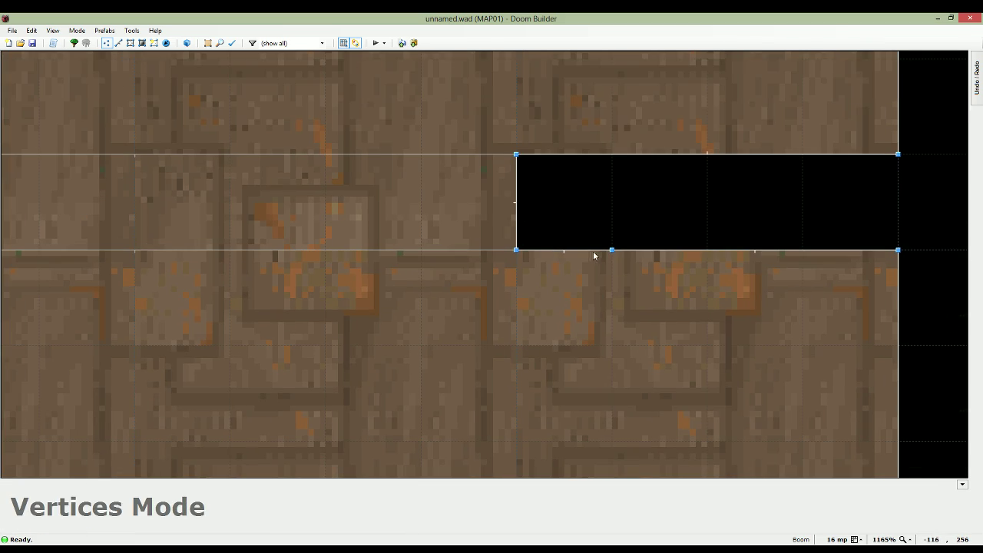
scroll(538, 250, down, 1)
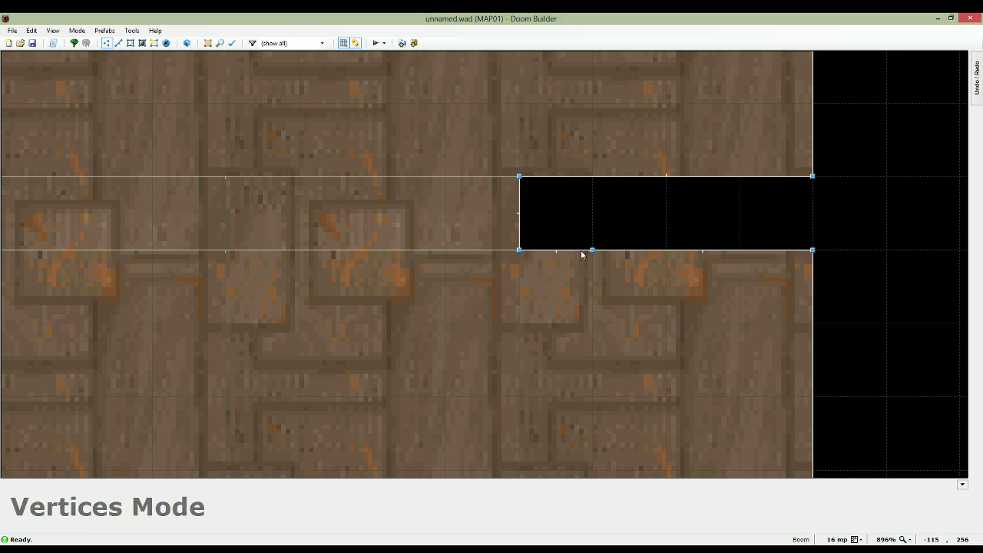
scroll(577, 257, down, 1)
Set the middle texture of the two 16-unit wall strips flanking the door to DOORBLU in the 3D view
key(w)
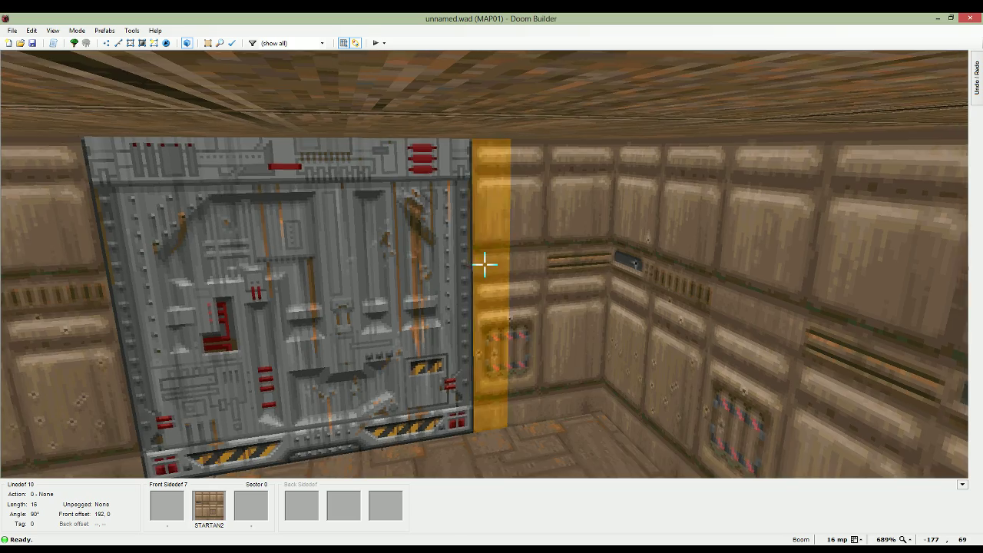
click(485, 265)
key(e)
click(485, 265)
right_click(484, 264)
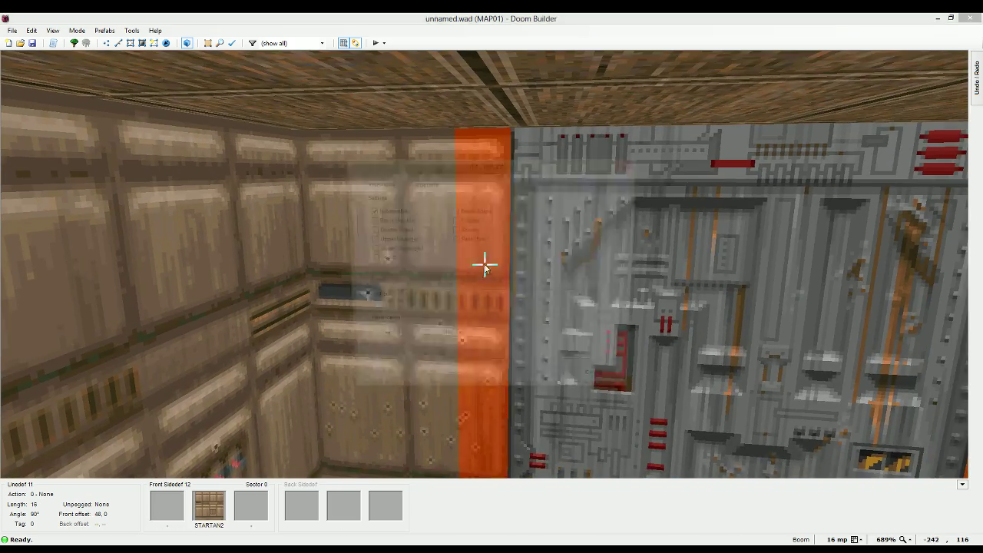
click(425, 182)
click(553, 232)
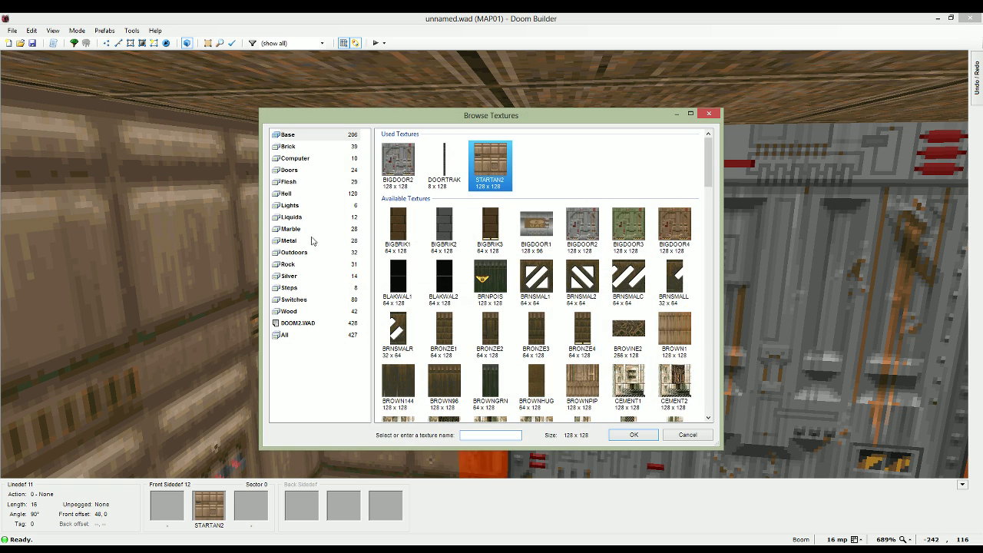
click(289, 170)
double_click(496, 272)
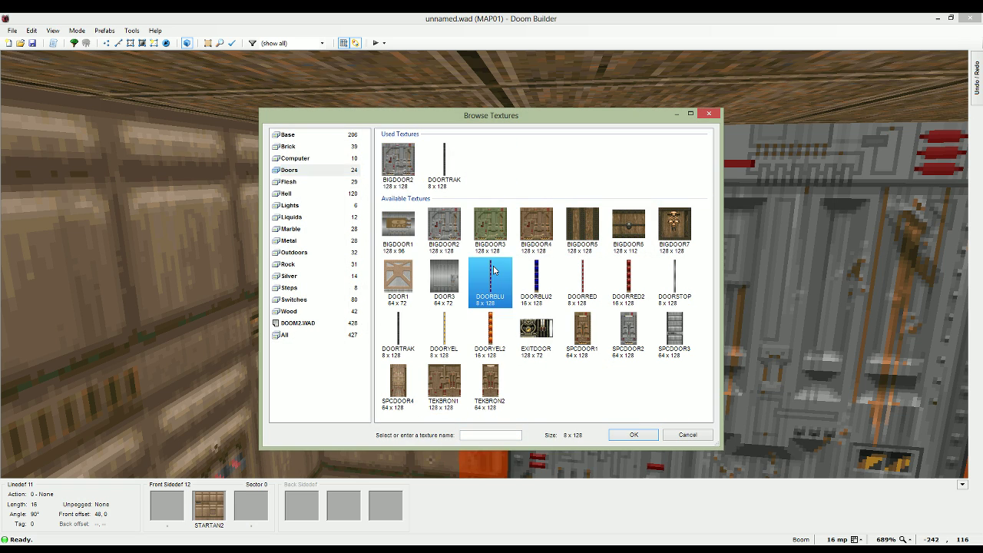
click(541, 386)
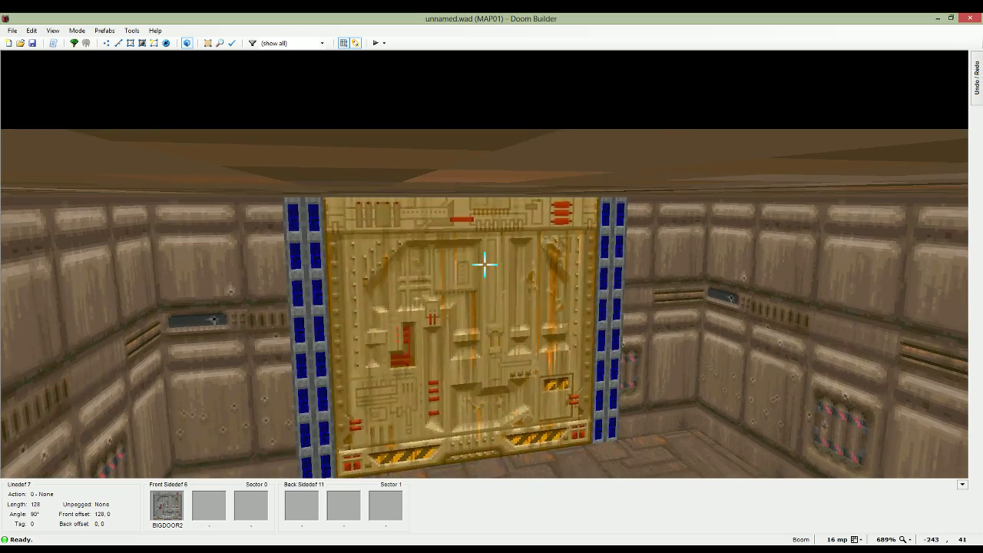
Flip the door's north linedef in the 2D map so its front side faces the exit room
key(d)
key(f)
key(w)
key(w)
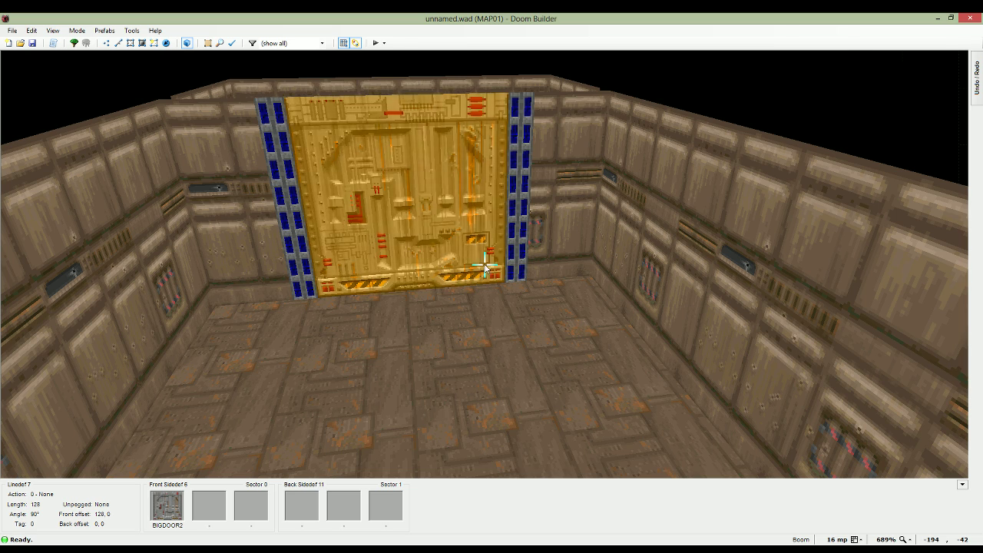
key(w)
scroll(476, 253, down, 6)
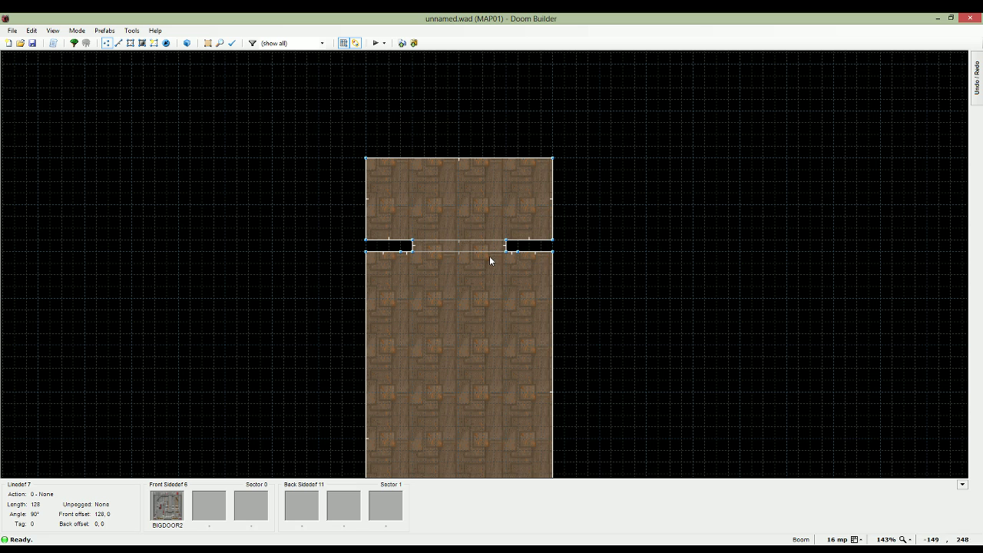
key(l)
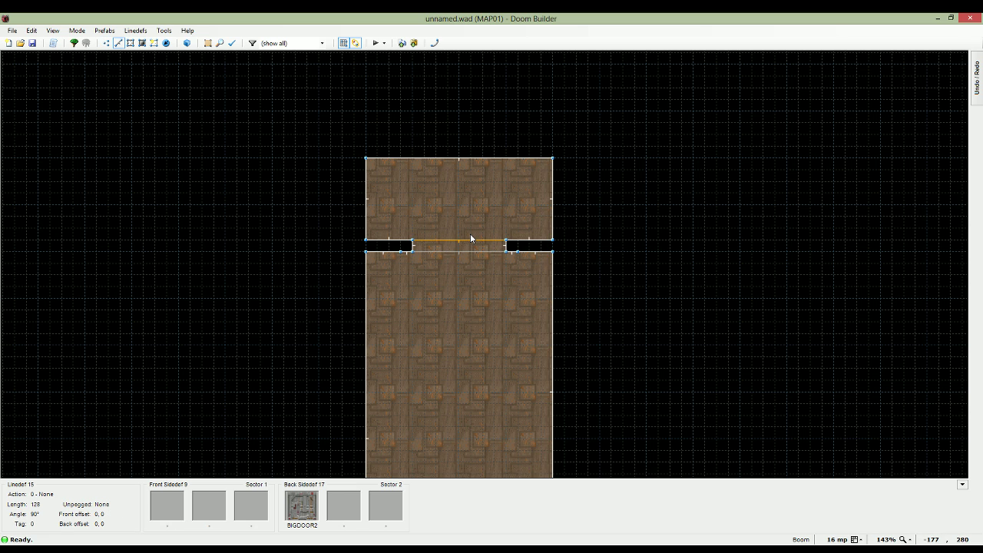
key(f)
scroll(472, 241, up, 4)
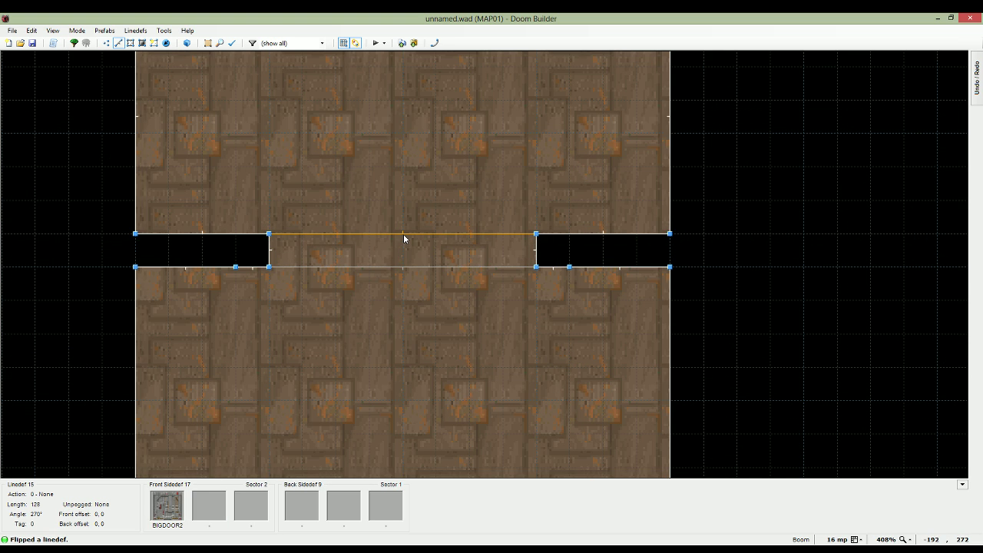
Assign the action DR Door (Blue) Open Wait Close to the door's north and south linedefs
click(407, 235)
click(396, 268)
right_click(409, 268)
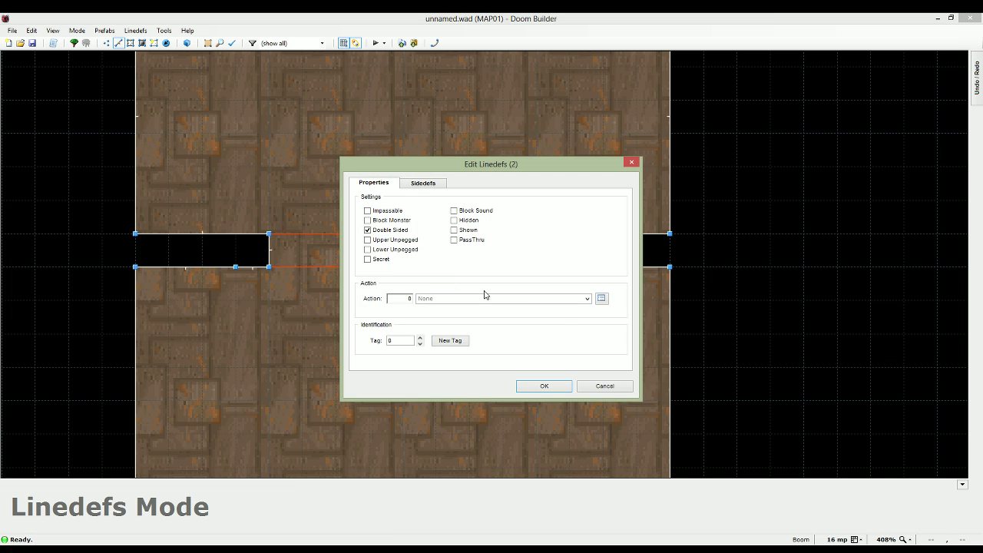
click(601, 298)
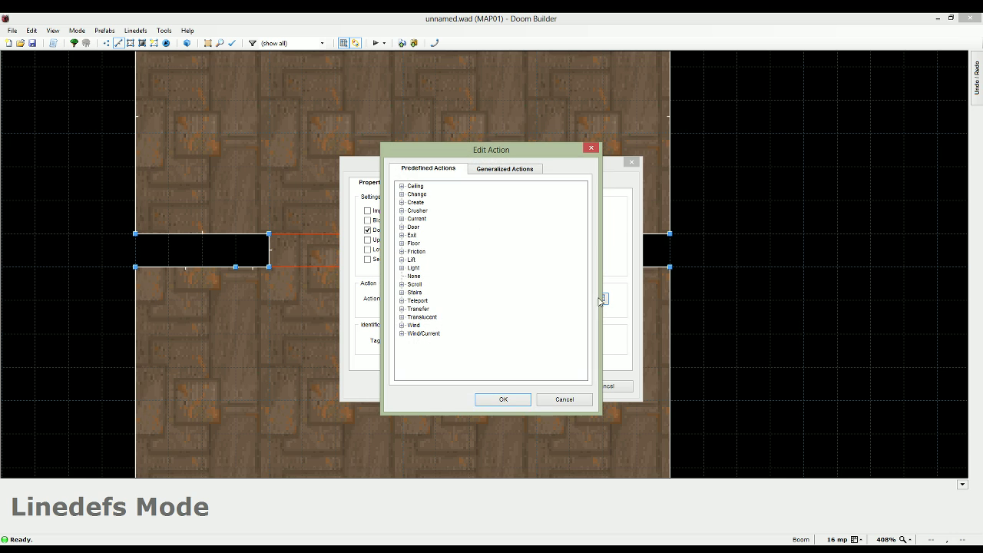
click(401, 228)
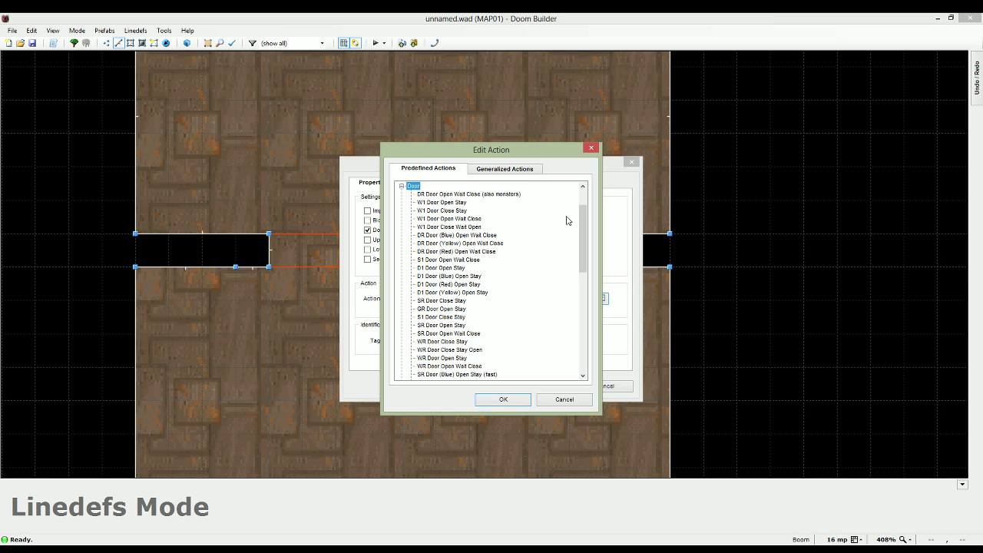
click(425, 235)
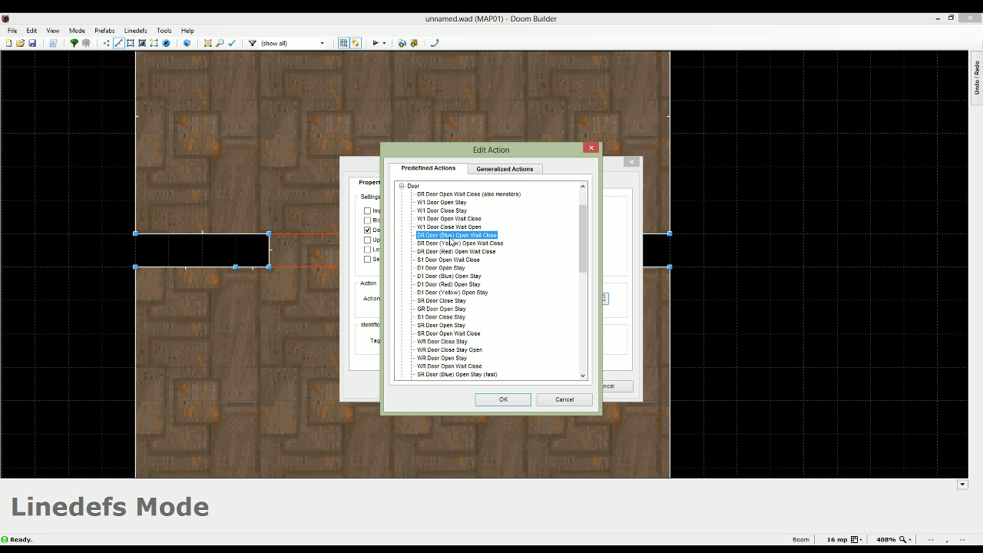
click(503, 399)
click(529, 386)
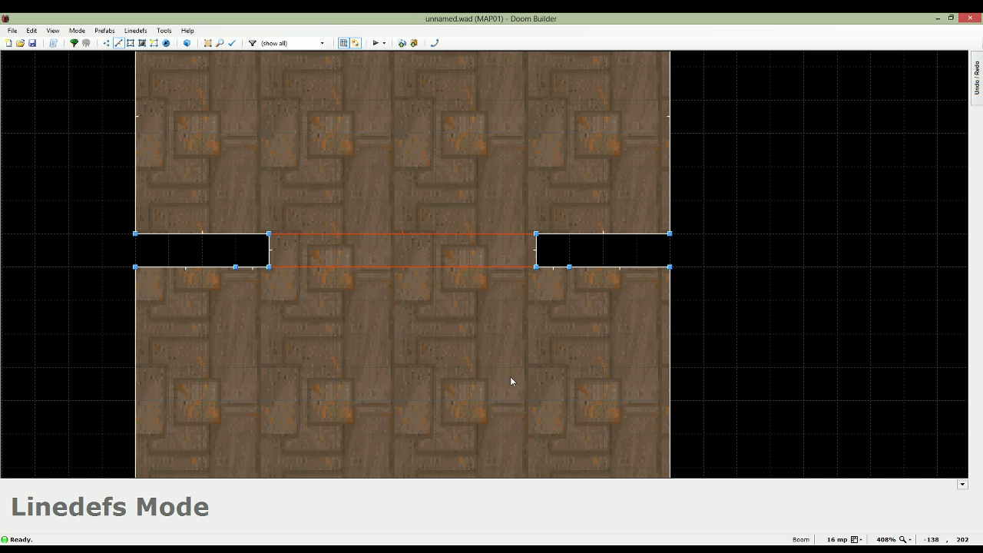
key(w)
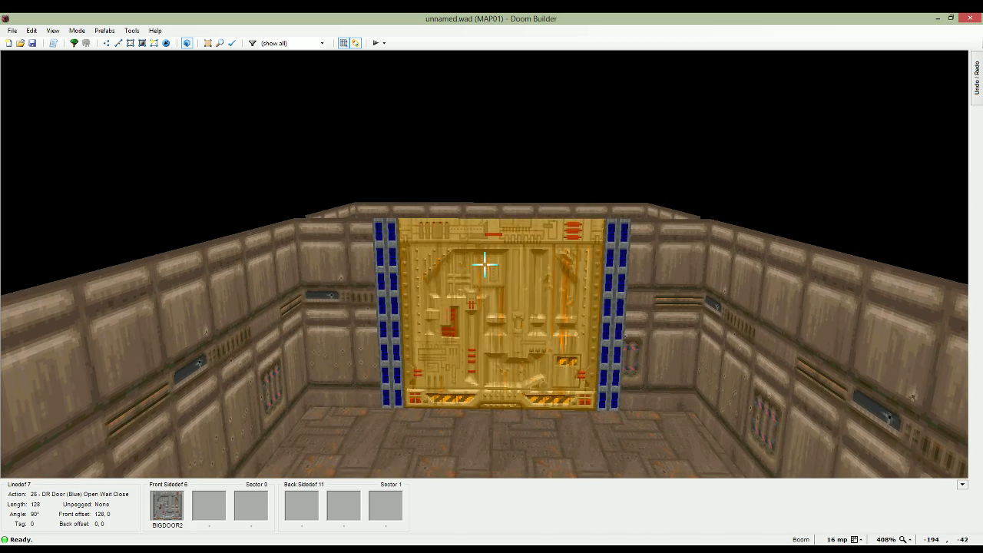
key(w)
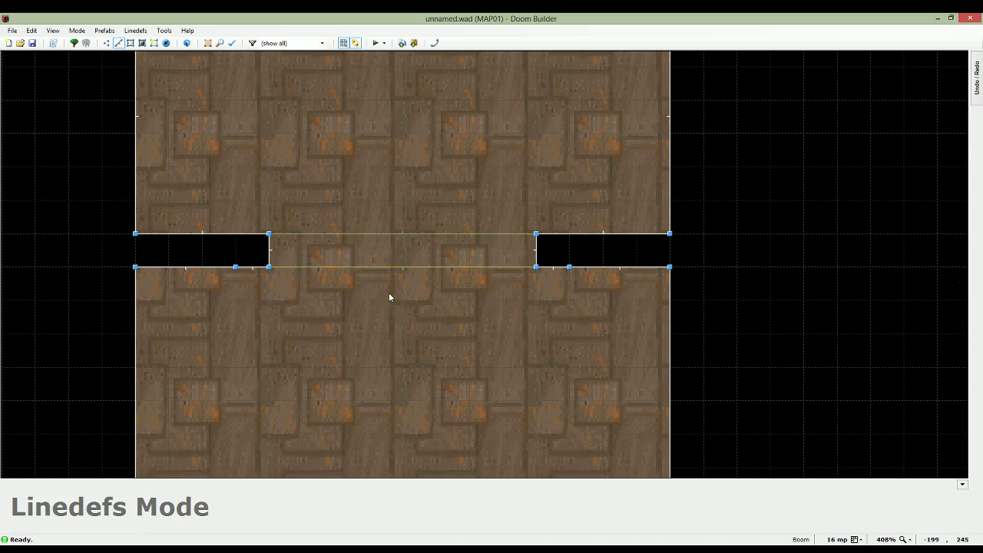
Insert a north-facing player start near the southern end of the L-shaped room, in line with the door
scroll(408, 240, down, 3)
scroll(400, 289, down, 6)
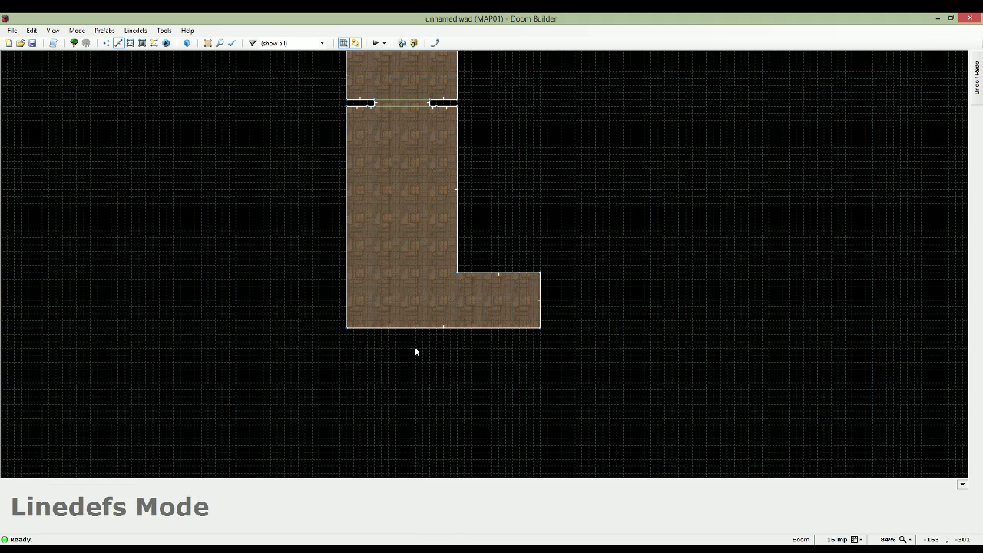
key(t)
key(Insert)
click(583, 386)
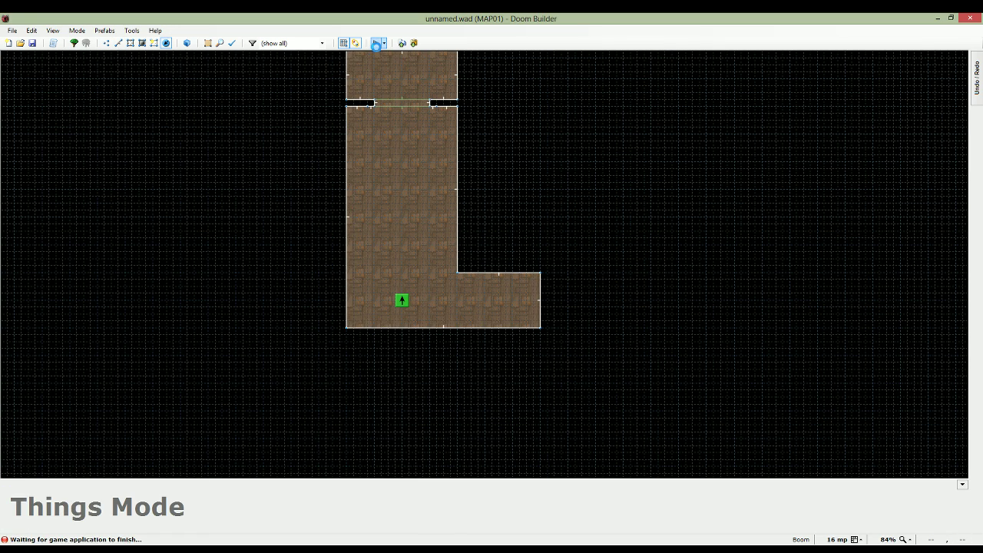
Test the map in GZDoom by trying the blue door without a key, and quit the game
click(376, 43)
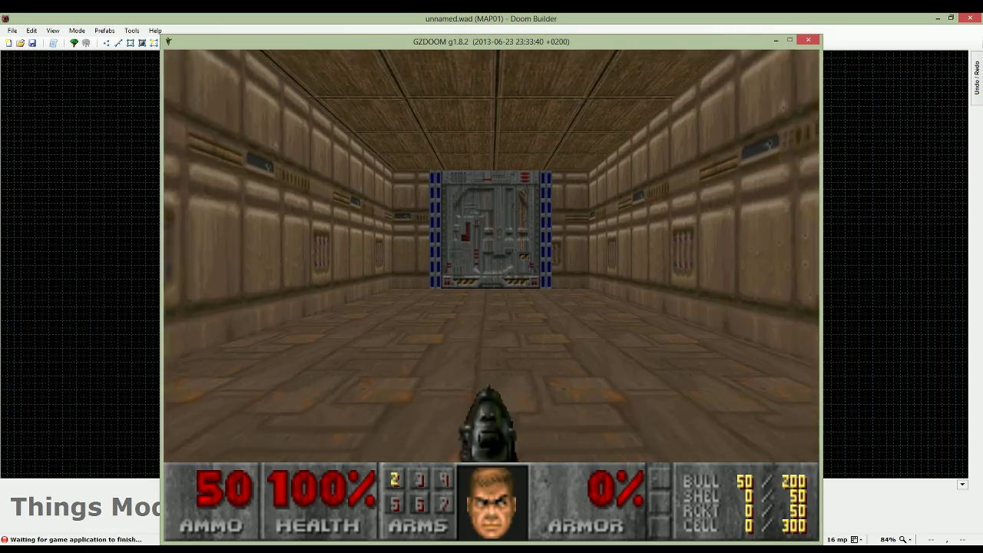
key(Up)
key(space)
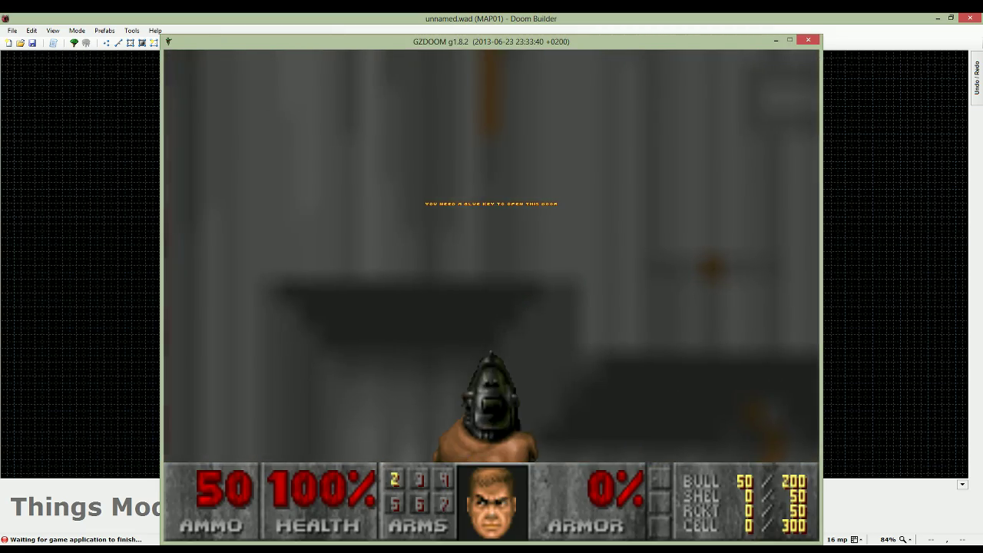
key(Down)
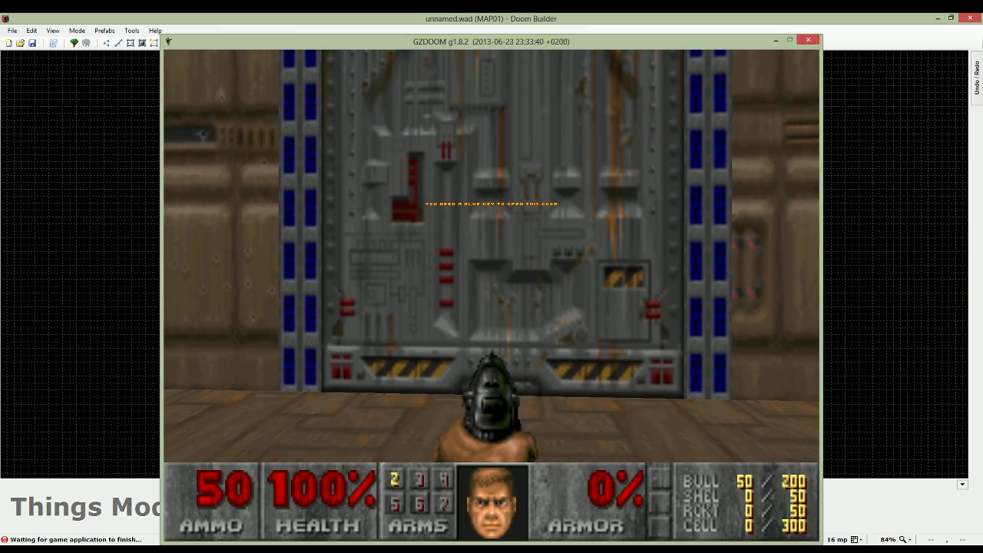
key(Up)
key(space)
key(Down)
key(Right)
key(Left)
key(Escape)
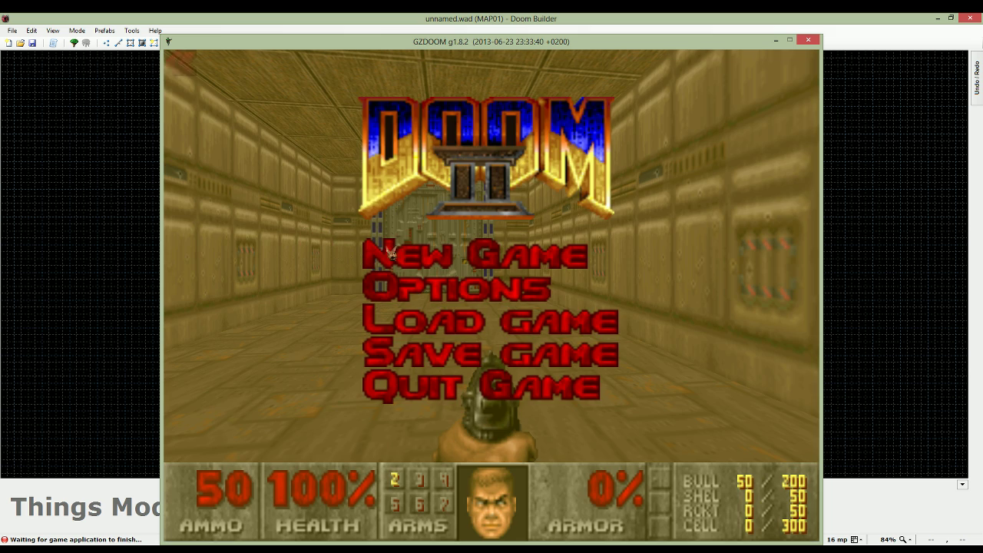
click(451, 391)
click(519, 358)
Insert a Blue keycard thing in the eastern arm of the L-shaped room
scroll(518, 312, up, 3)
middle_drag(431, 319, 464, 343)
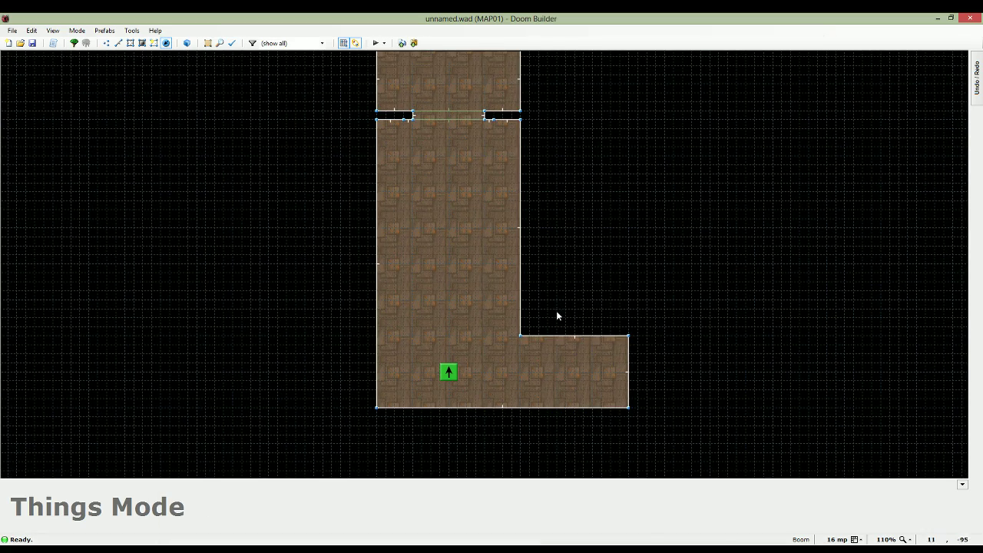
right_click(588, 370)
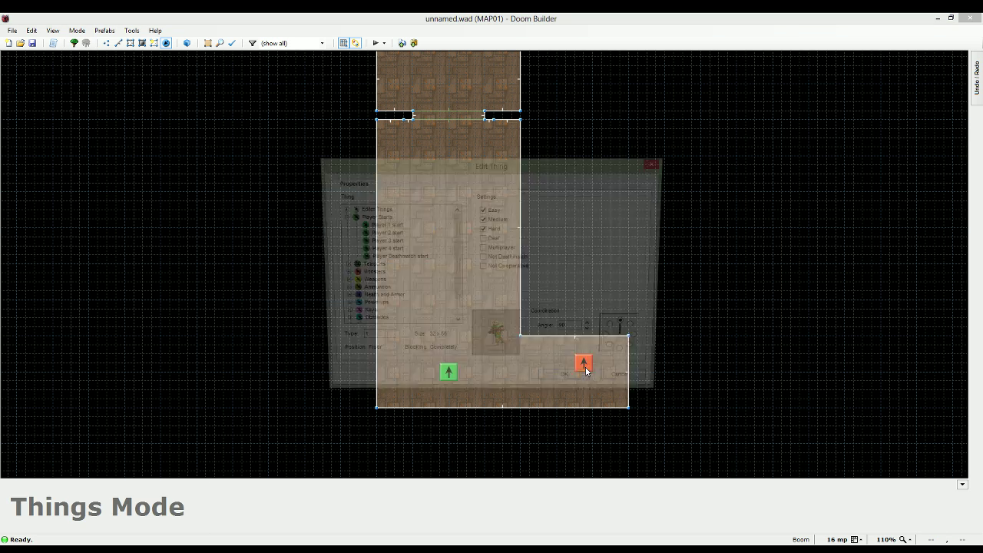
click(368, 316)
scroll(362, 318, down, 1)
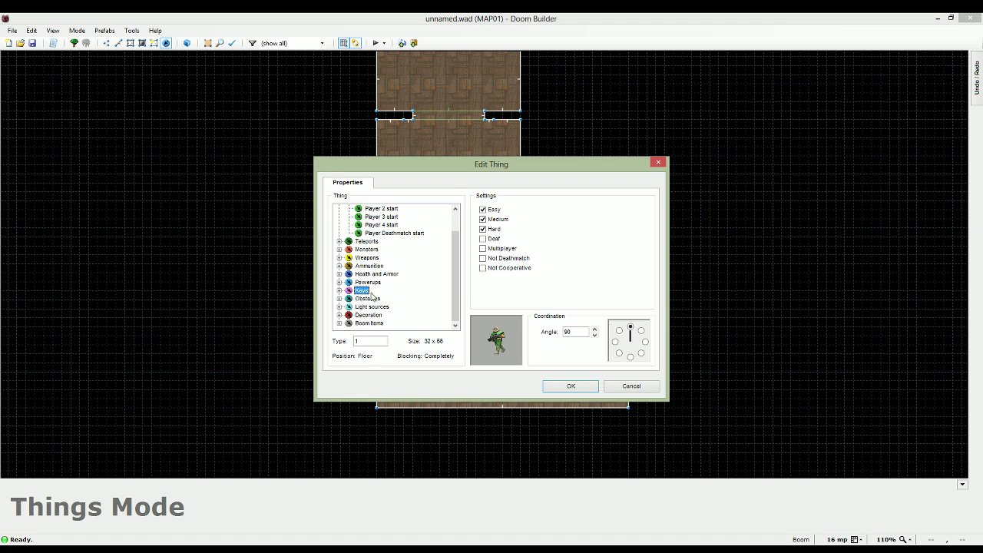
double_click(362, 291)
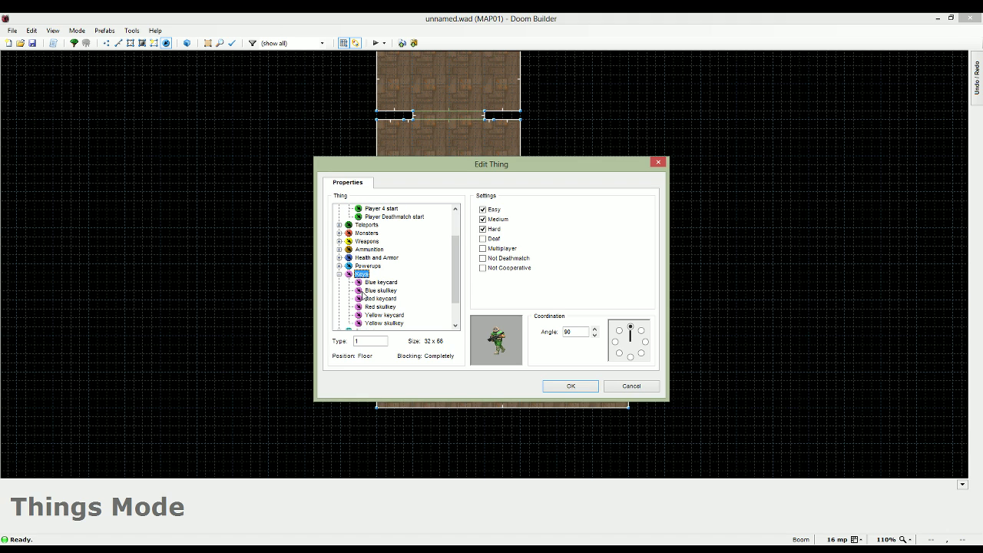
click(387, 290)
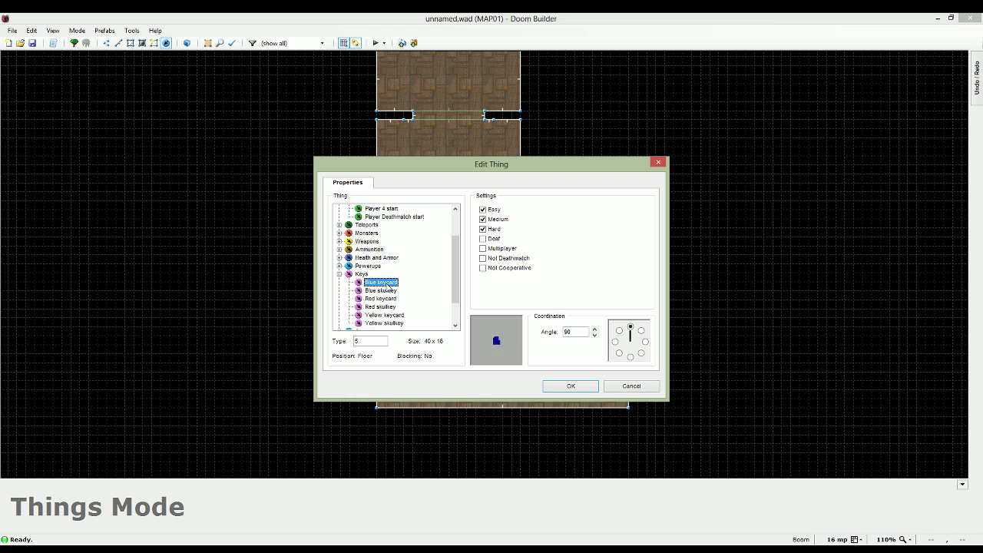
click(390, 283)
click(390, 291)
click(390, 283)
click(390, 291)
click(389, 282)
click(566, 385)
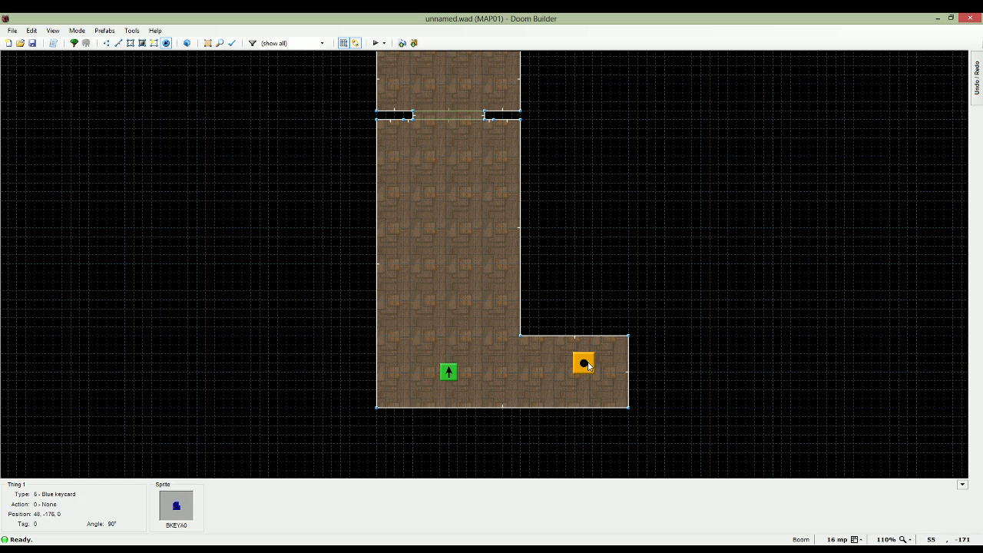
Run the map in GZDoom, try the blue door without the key, and pick up the blue keycard in the side arm
key(F9)
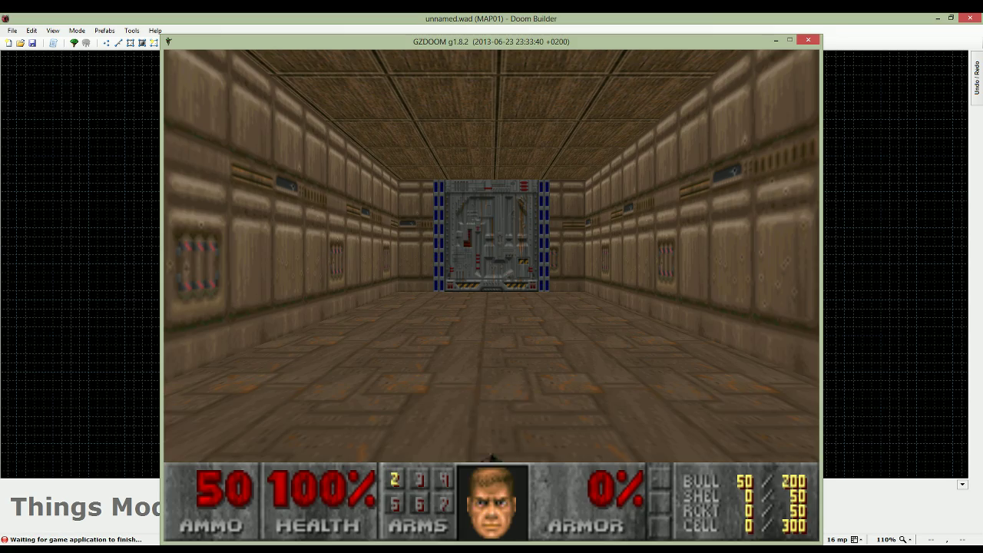
key(w)
key(space)
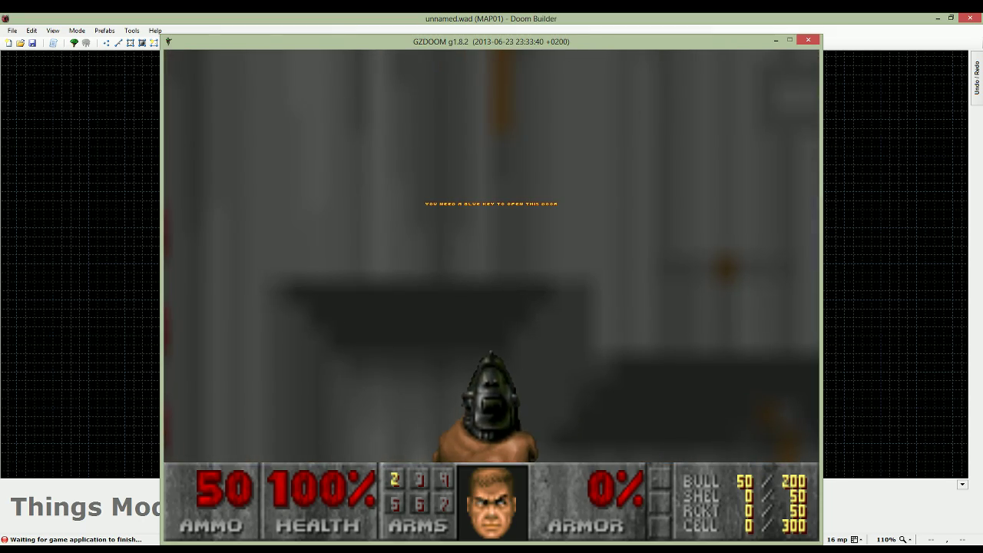
key(s)
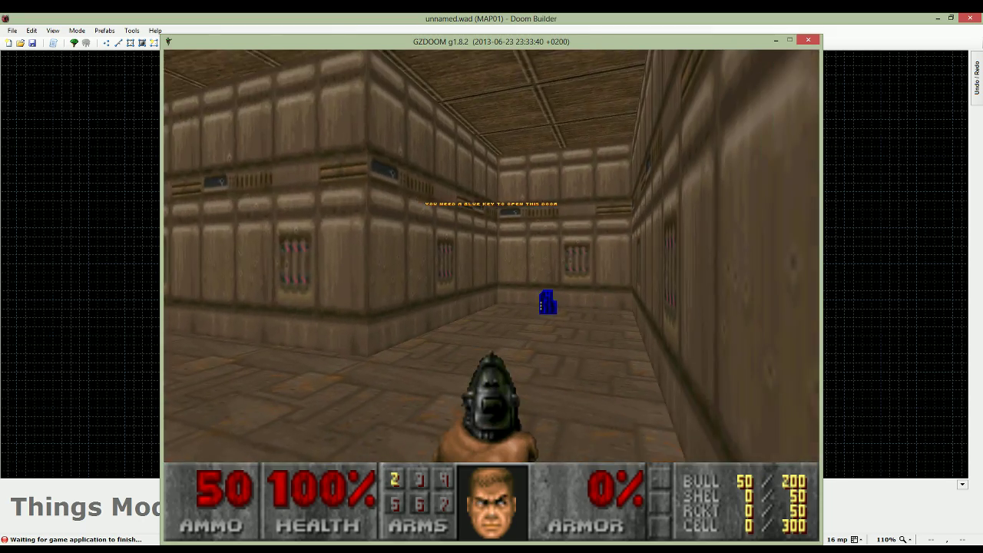
key(w)
key(w)
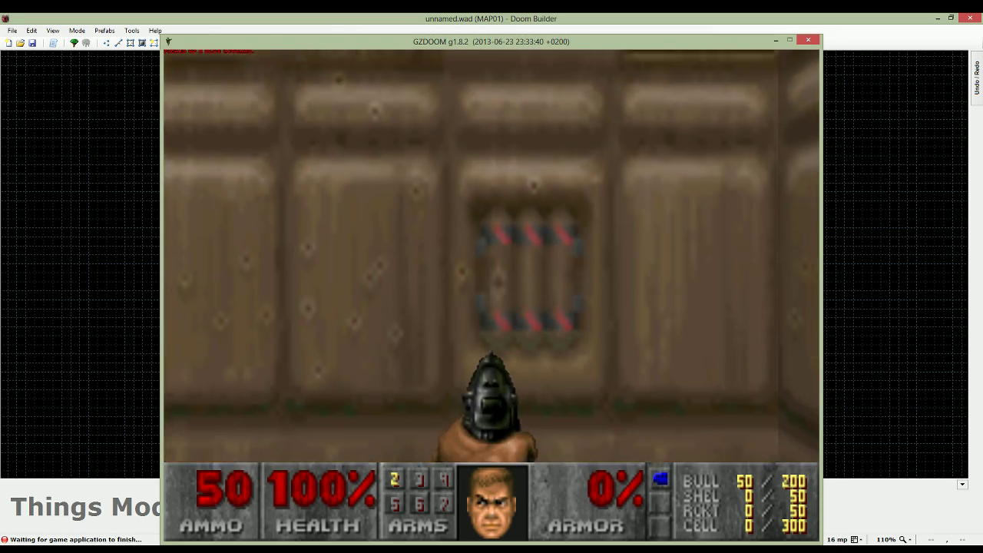
Open the blue door with the keycard, test it from inside the exit room too, and quit the game
key(w)
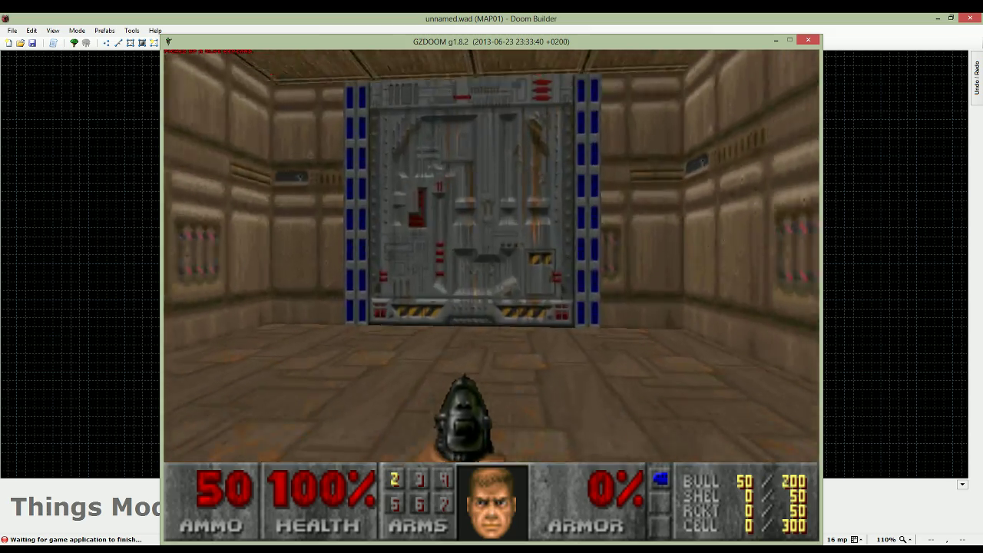
key(space)
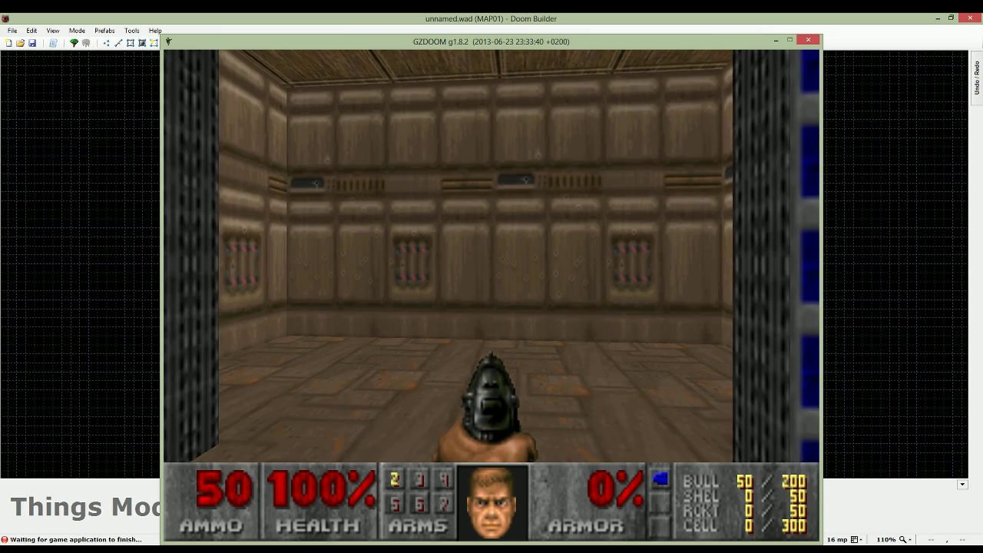
key(w)
key(w)
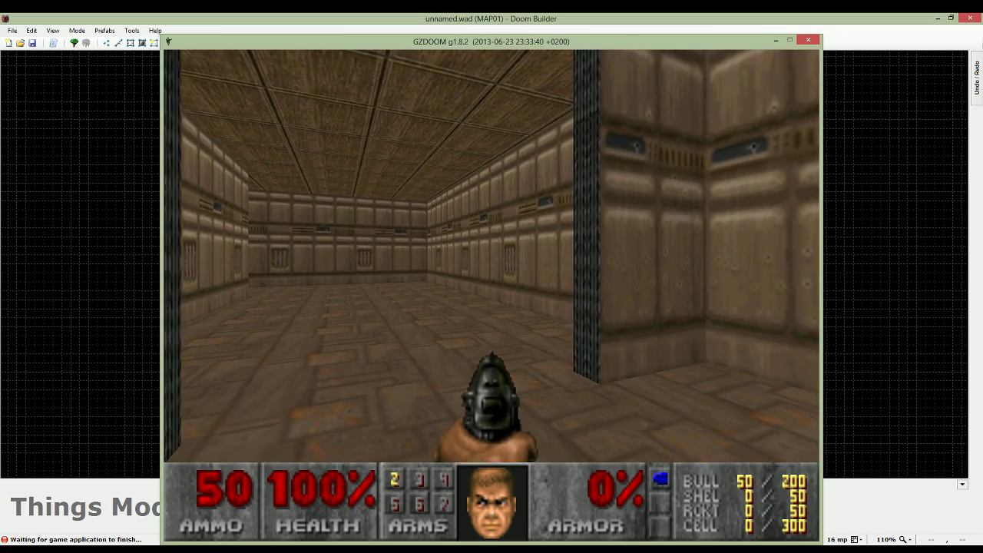
key(w)
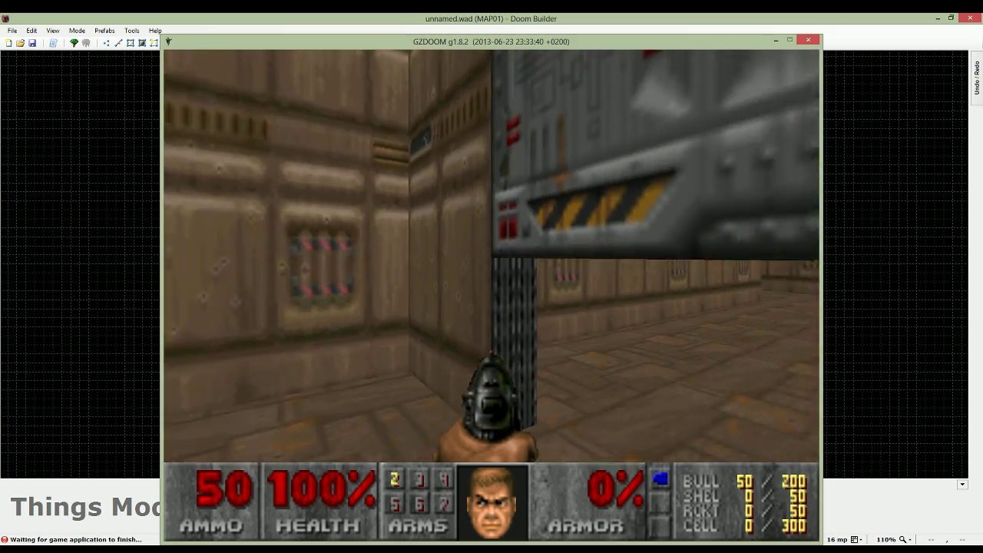
key(w)
key(space)
key(w)
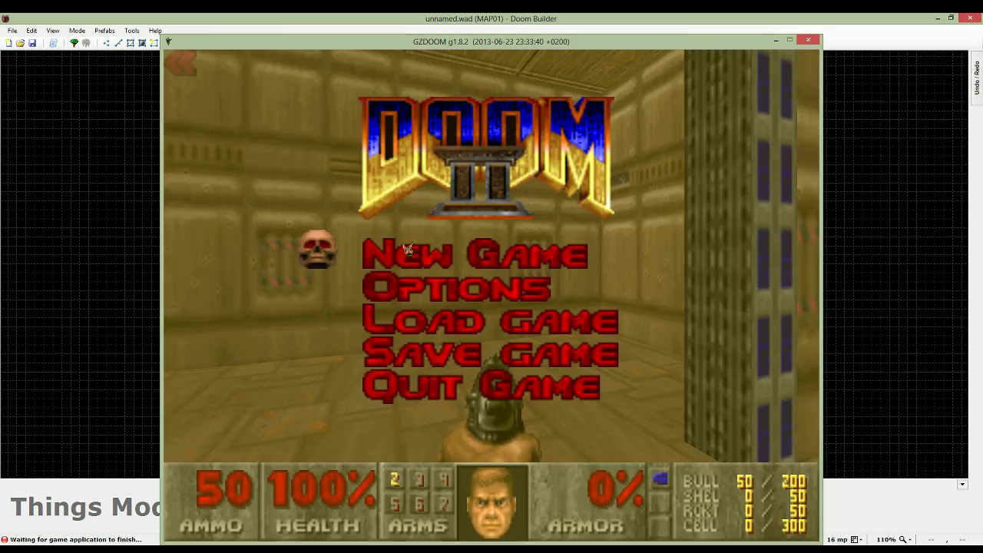
key(Escape)
click(457, 384)
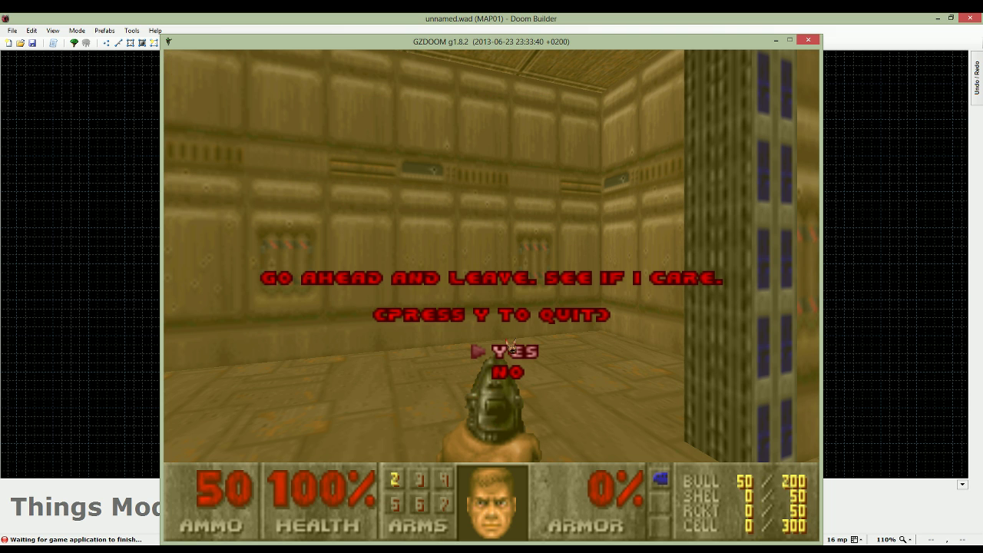
click(508, 347)
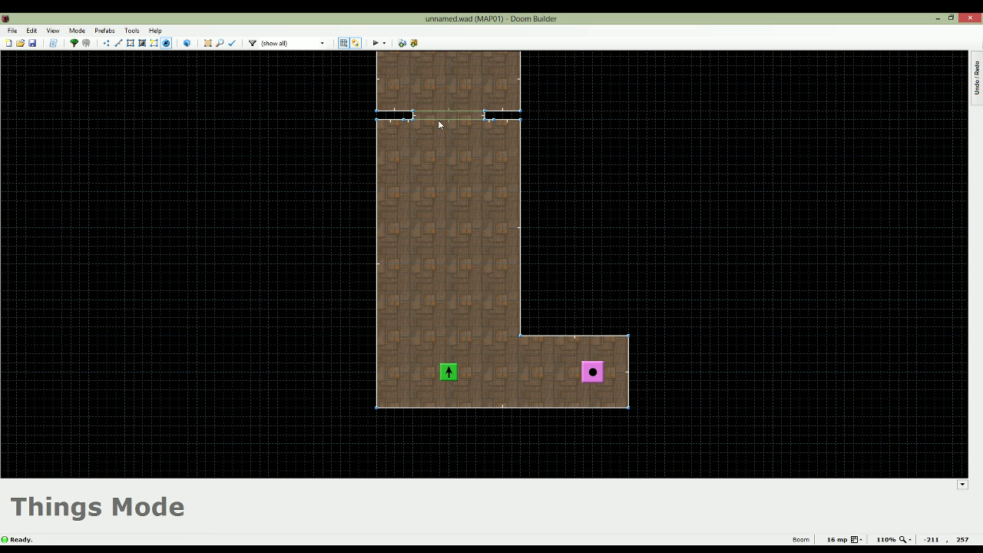
Insert two vertices on the exit room's north wall, marking off a centred 64-unit linedef
middle_drag(490, 155, 477, 338)
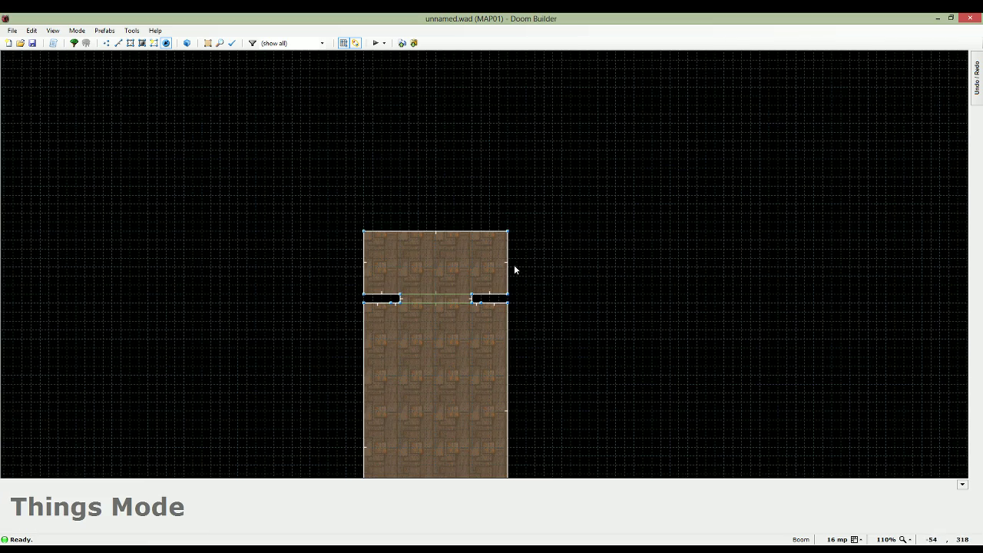
click(106, 43)
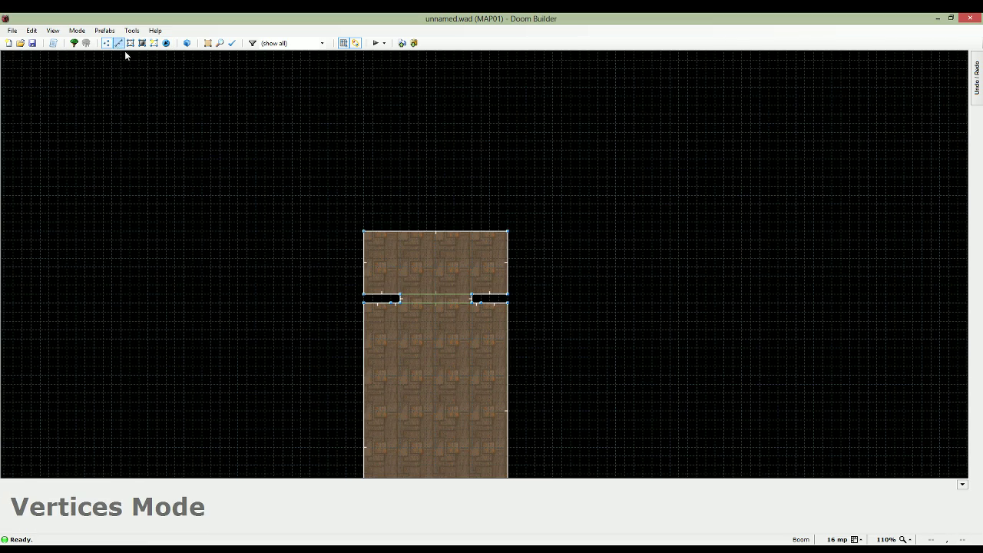
scroll(420, 226, up, 5)
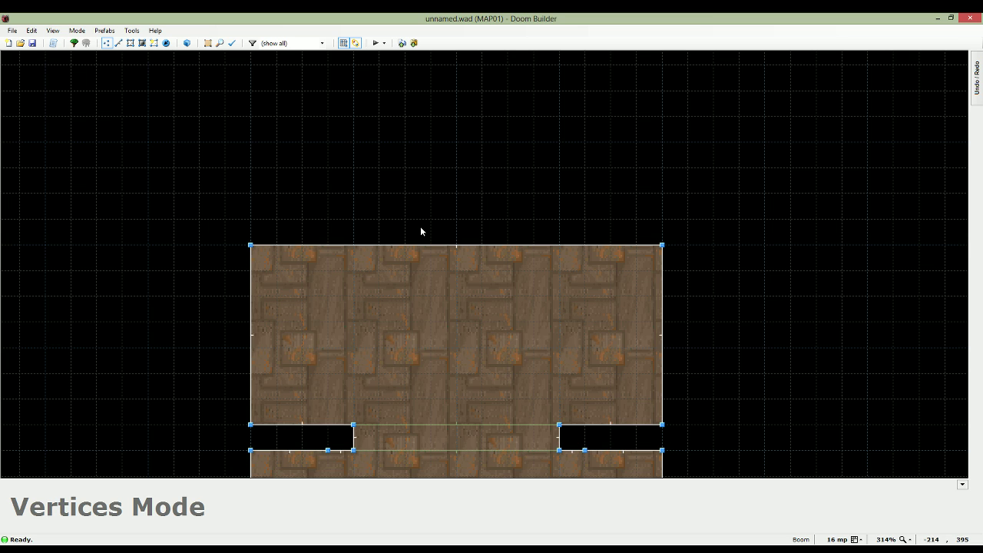
right_click(406, 245)
right_click(506, 247)
mouse_move(405, 245)
mouse_down()
mouse_move(384, 248)
mouse_move(400, 247)
mouse_up()
Set the middle texture of the north wall's 64-unit section to the switch texture SW1STRTN in the 3D view
key(w)
key(w)
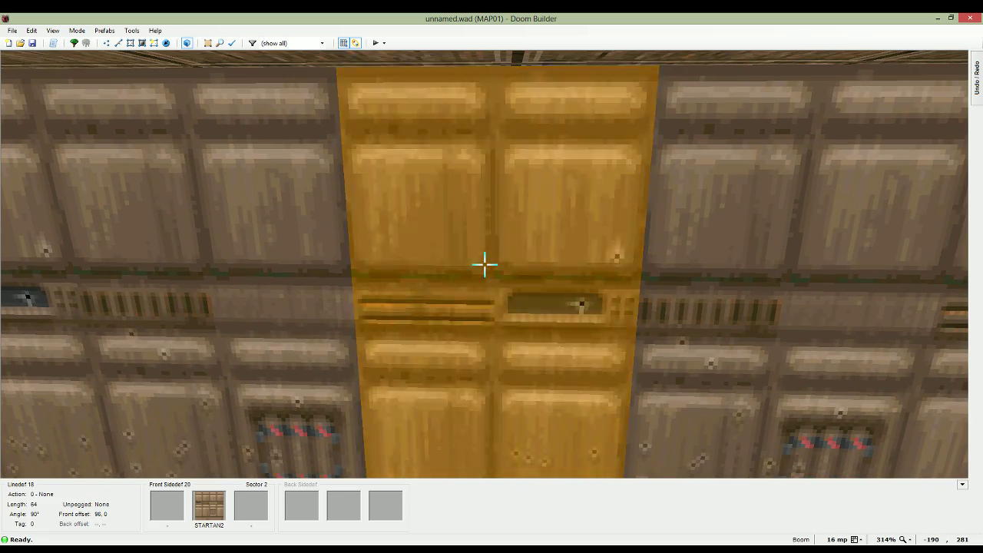
right_click(484, 264)
click(438, 187)
click(545, 233)
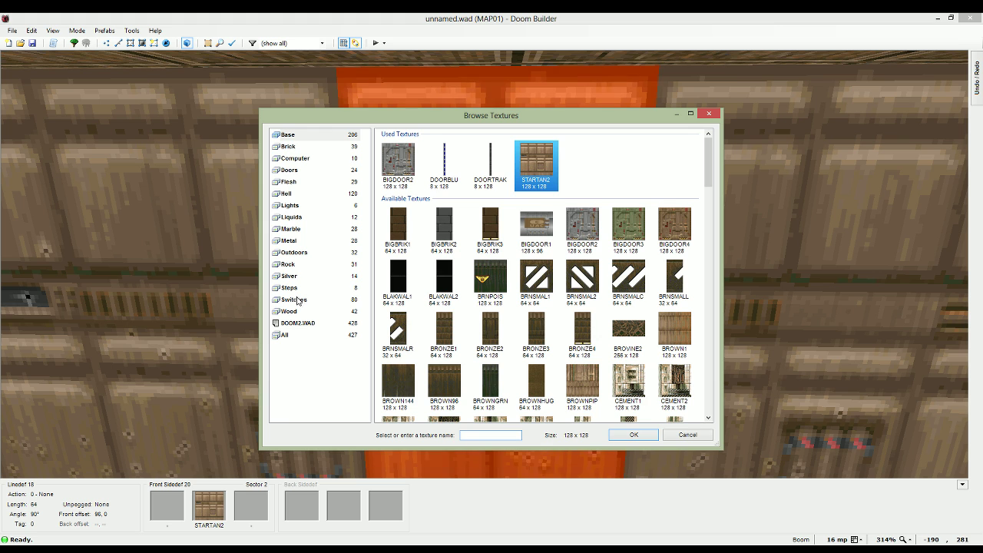
click(297, 299)
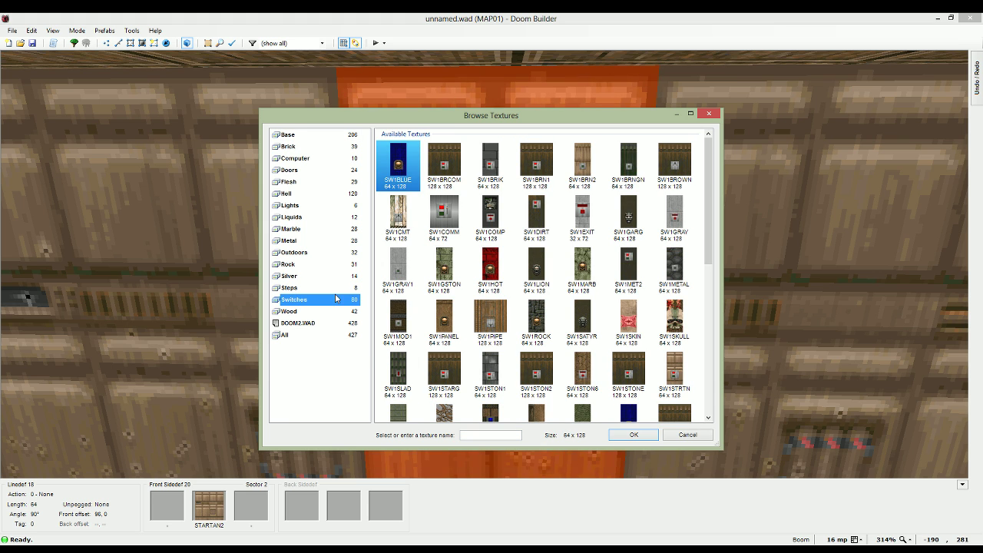
scroll(491, 284, down, 5)
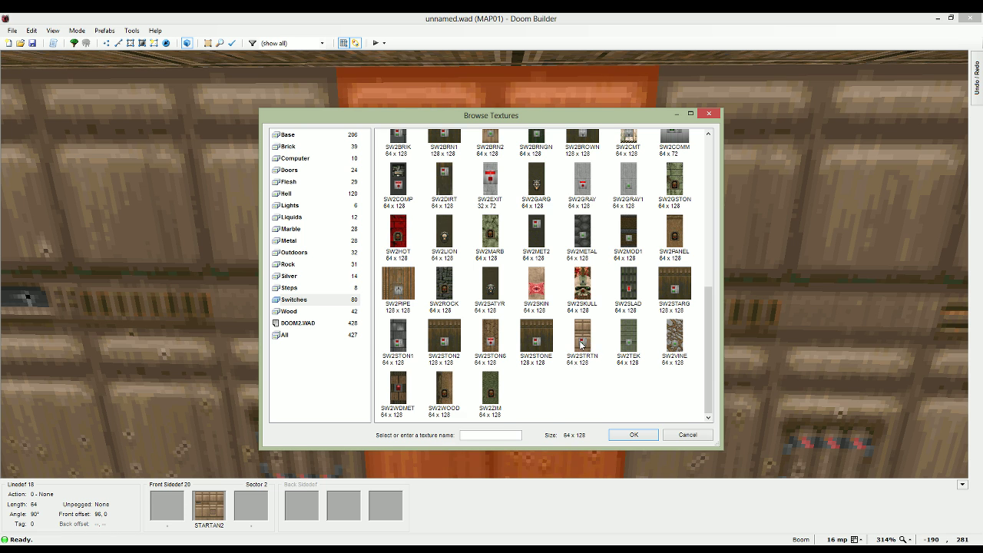
scroll(581, 344, up, 6)
click(679, 338)
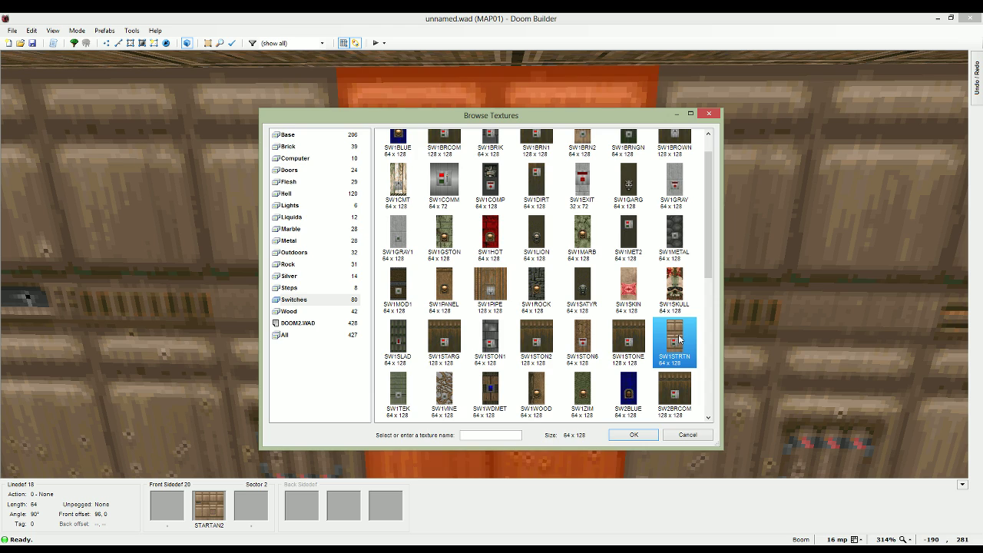
click(624, 436)
click(546, 386)
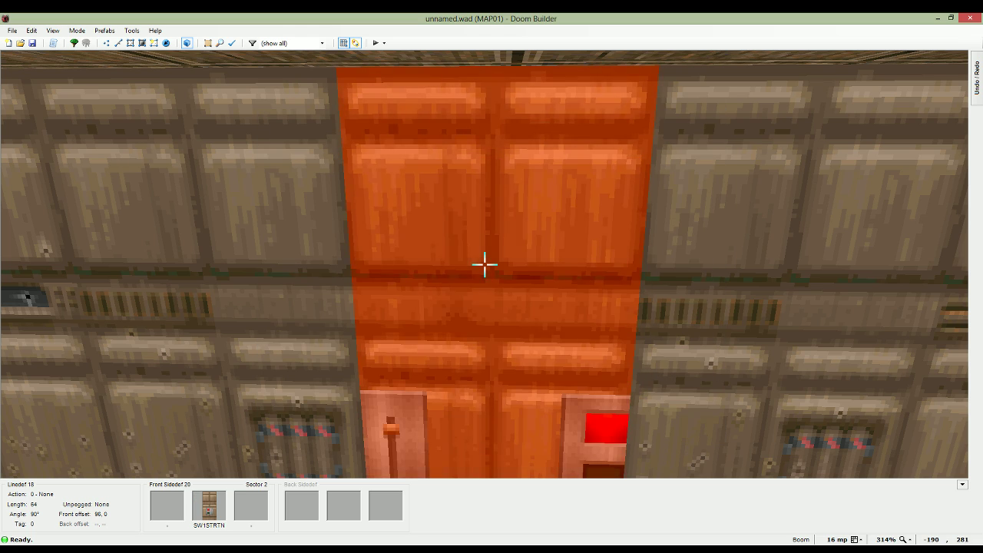
Centre the switch panel on its wall section with a horizontal texture offset of 127, and return to the 2D map
key(Left)
key(Left)
key(Left)
key(Left)
key(Left)
key(Left)
key(Left)
key(Left)
key(Left)
key(Left)
key(Left)
key(Left)
key(Left)
key(Left)
key(Left)
key(Left)
key(Left)
key(Left)
key(Left)
key(Left)
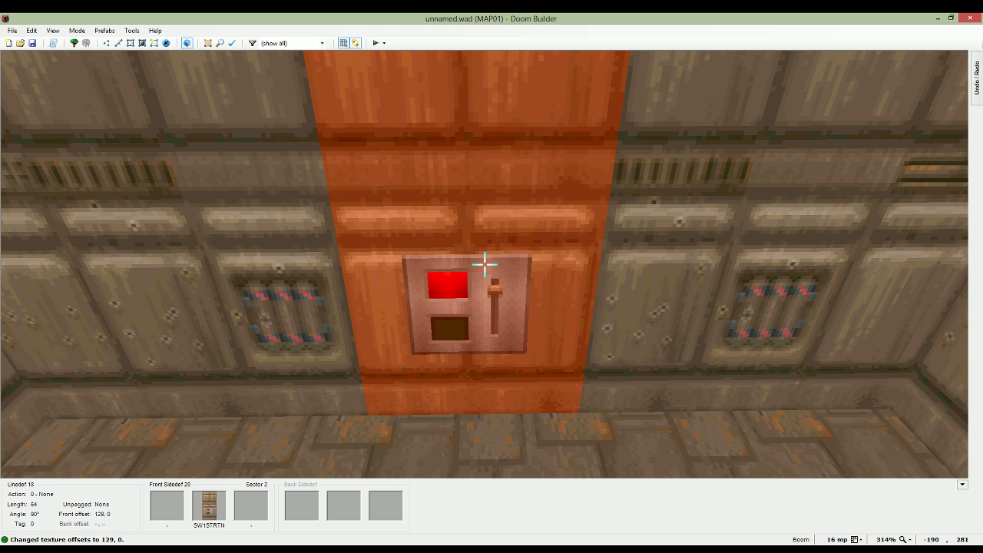
key(Right)
key(Right)
click(484, 264)
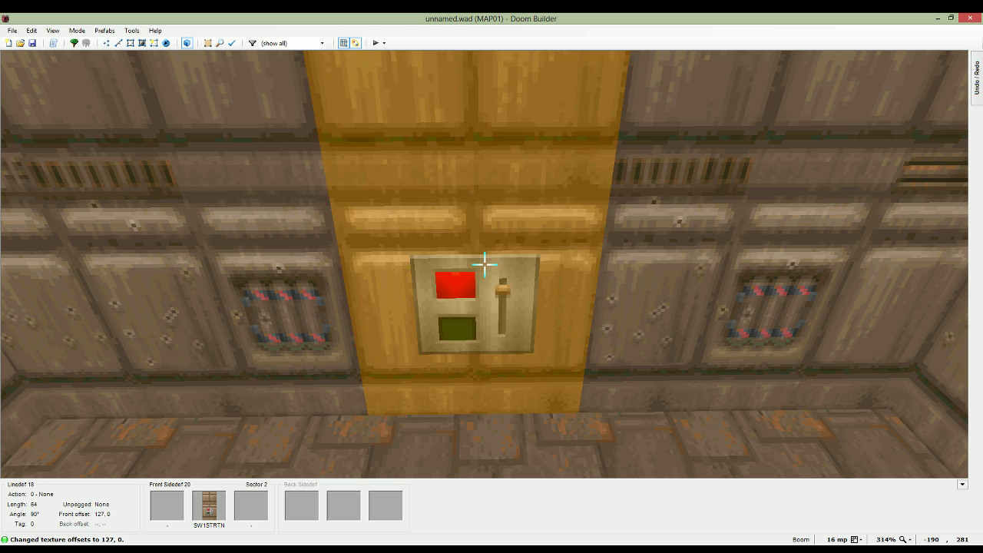
key(d)
key(w)
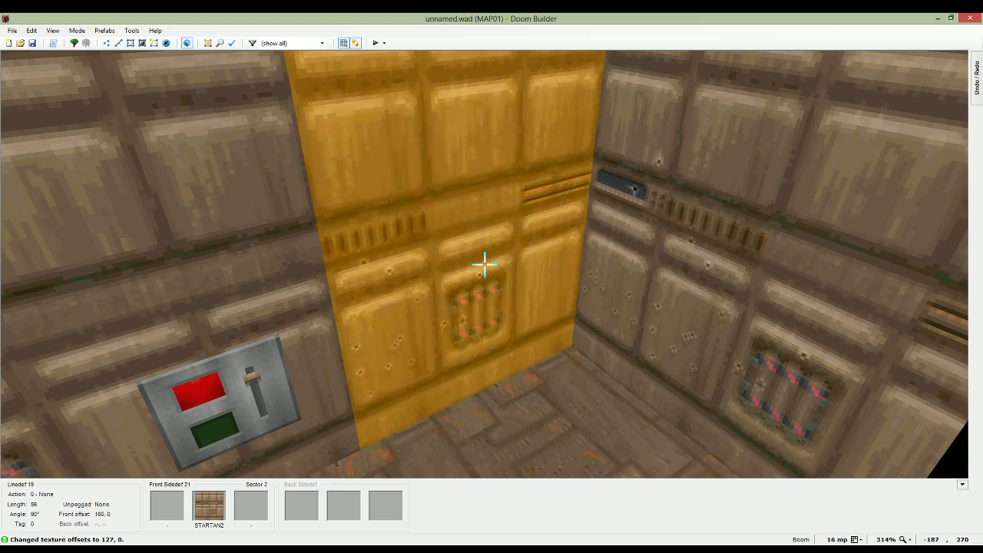
key(a)
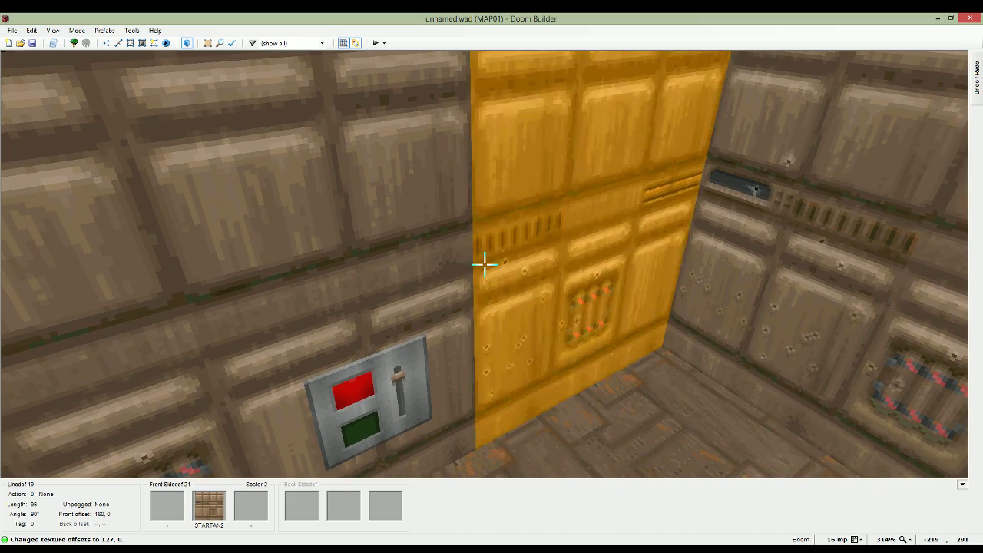
key(w)
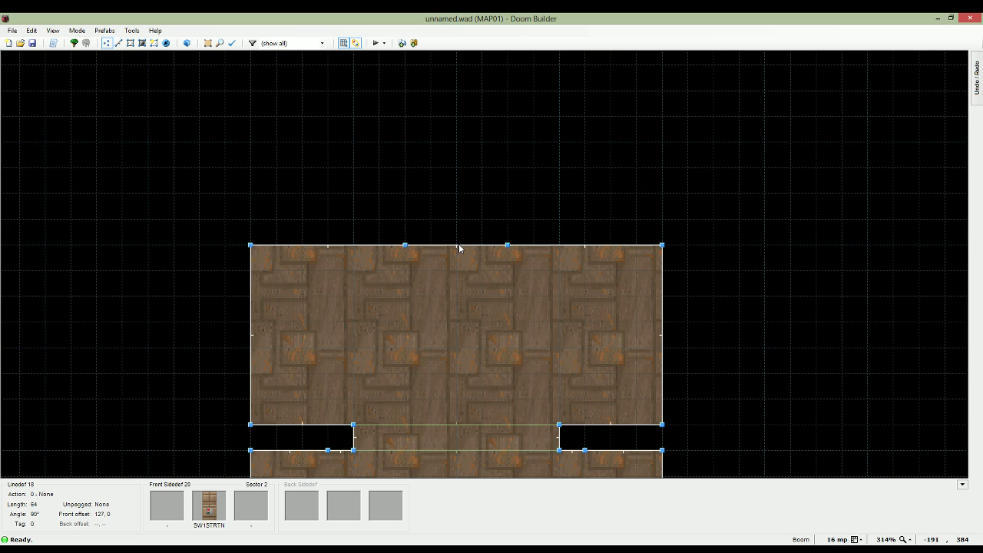
Assign the action S1 Exit Level to the 64-unit switch linedef on the exit room's north wall
key(w)
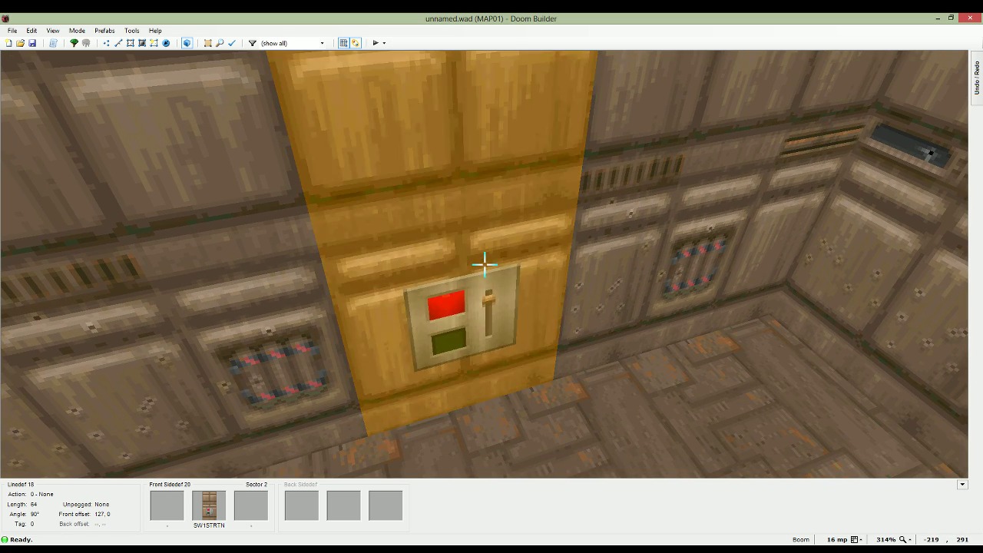
key(w)
key(l)
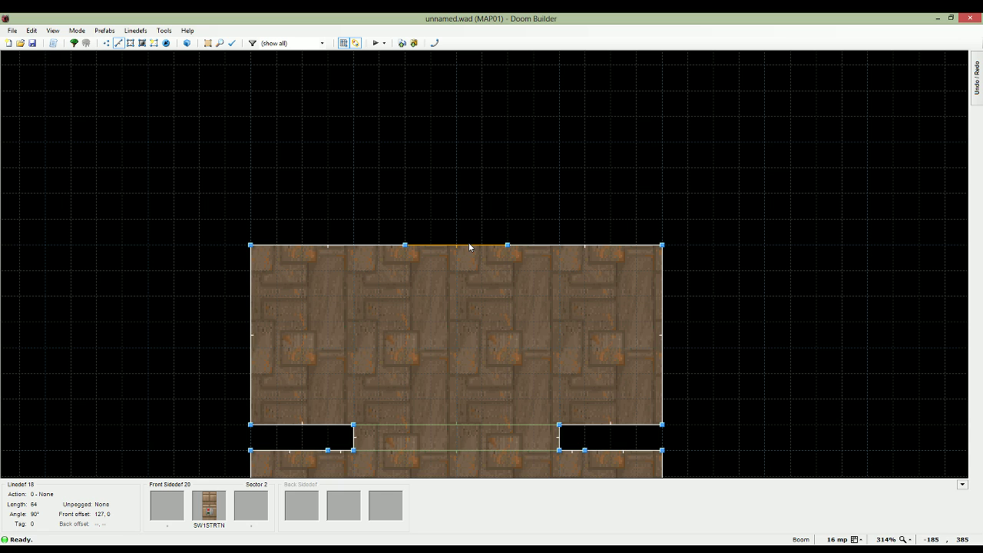
key(w)
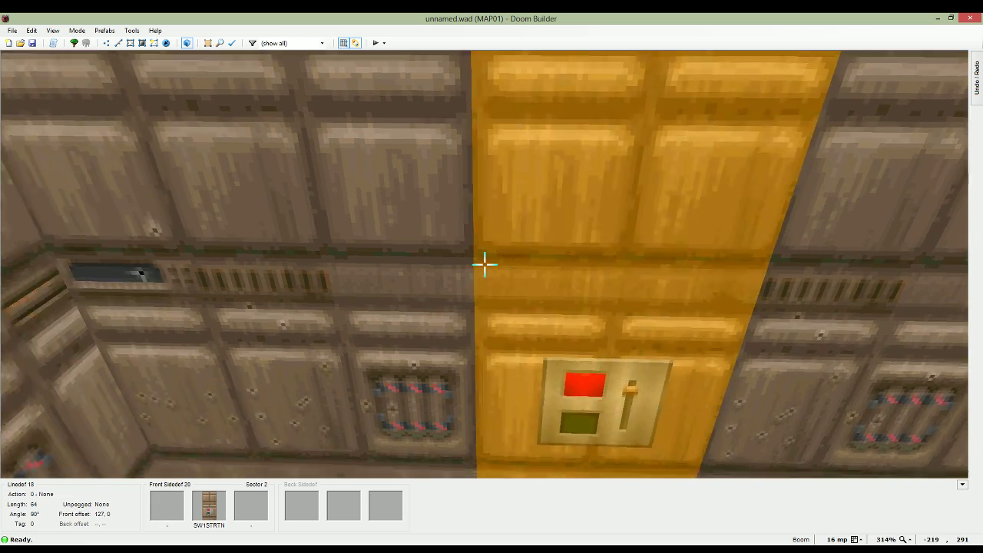
key(w)
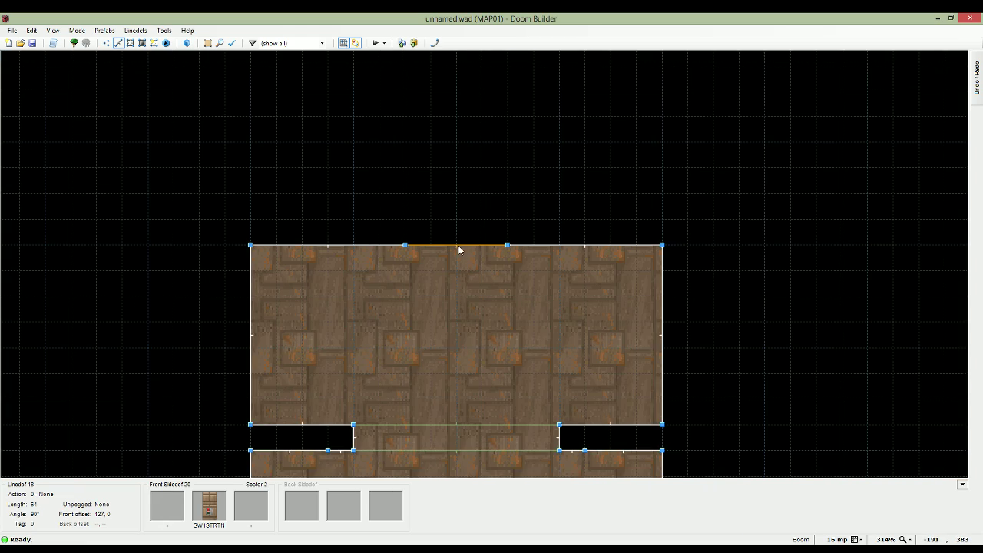
right_click(464, 247)
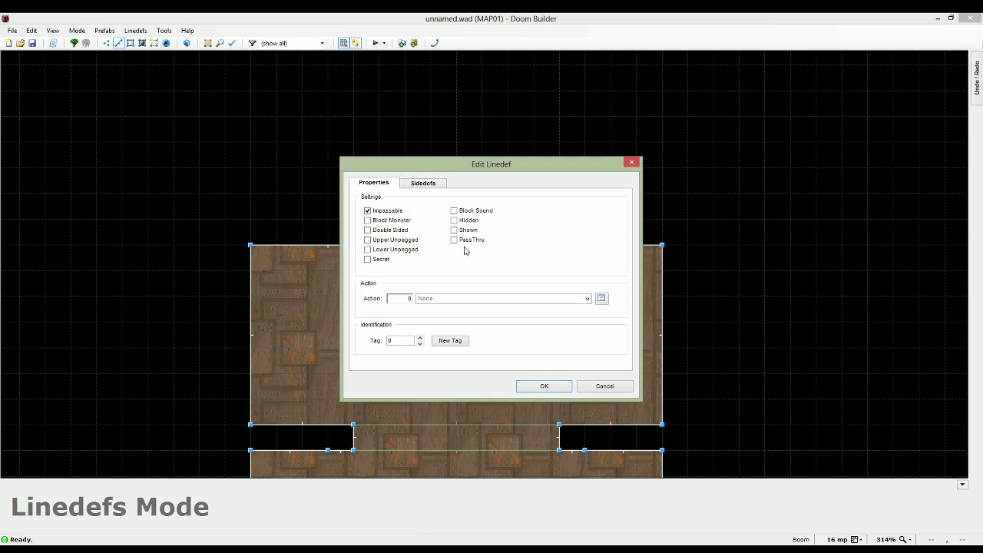
click(602, 301)
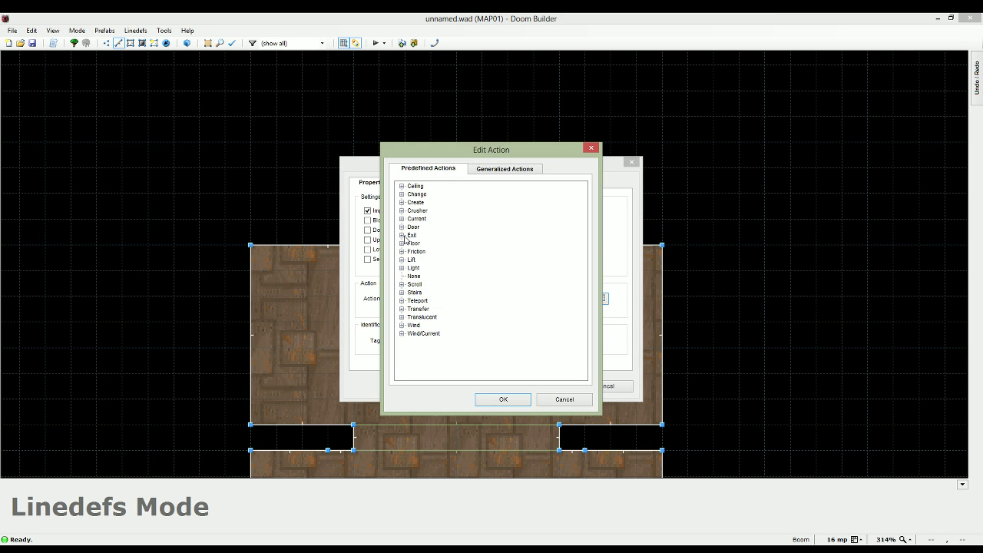
click(401, 235)
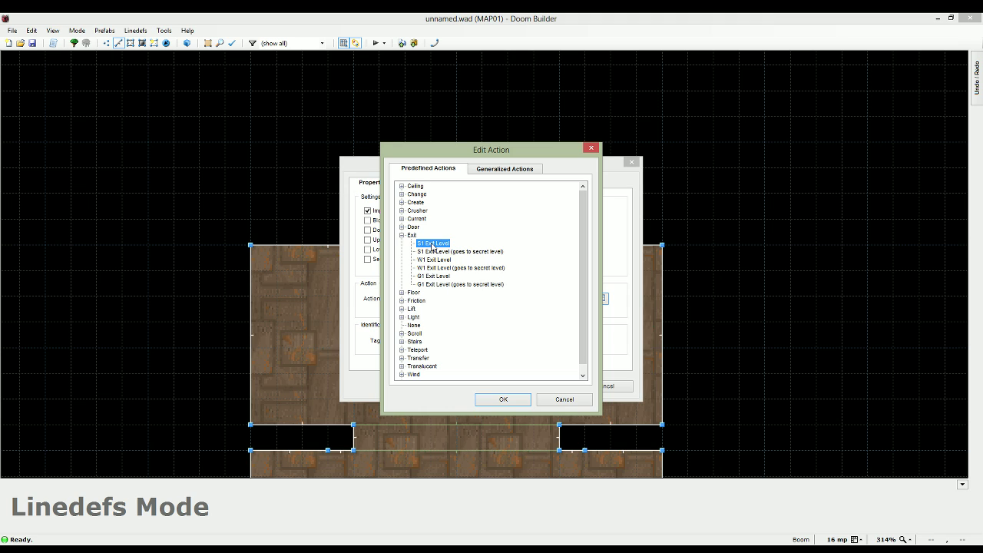
click(501, 401)
click(534, 389)
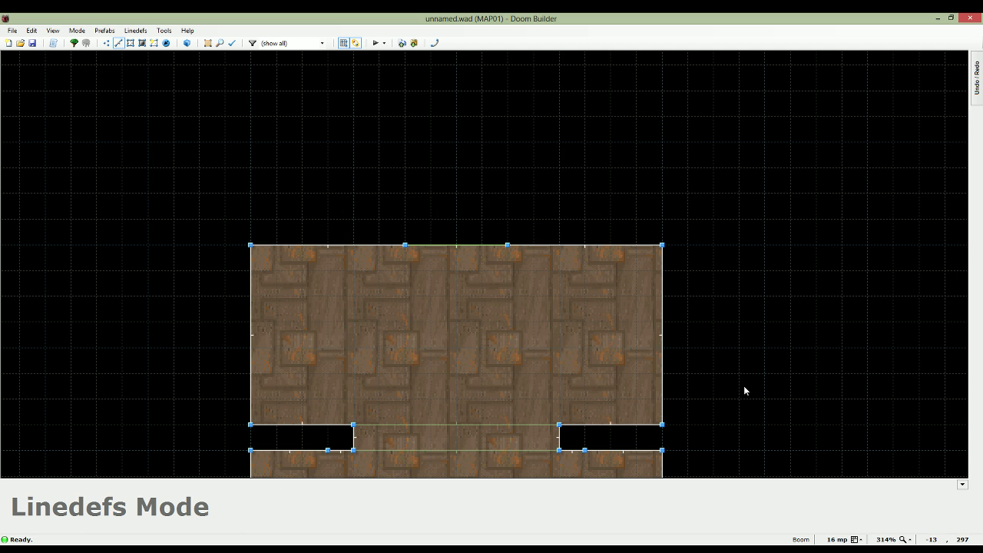
Test the map in the game and try to open the blue door without the keycard
scroll(749, 382, down, 3)
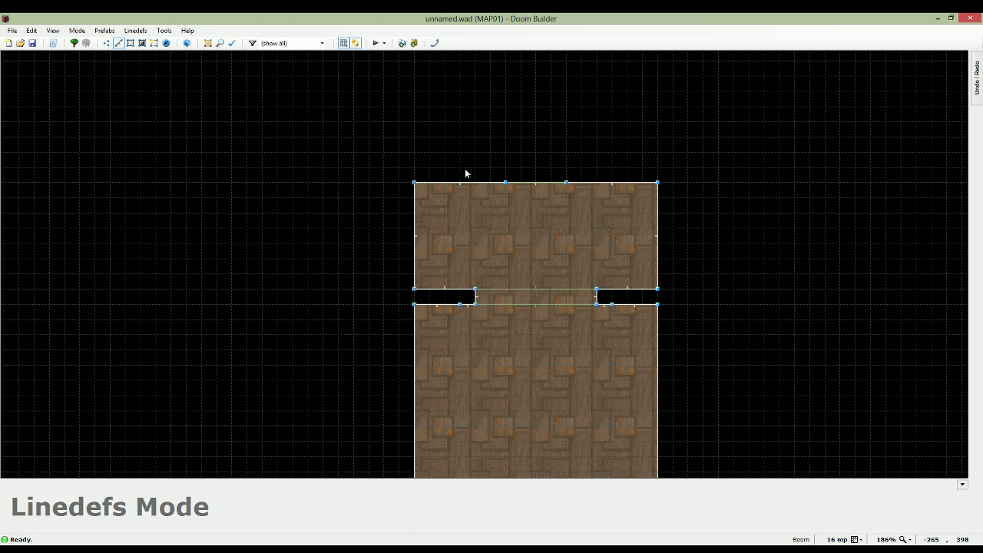
click(374, 43)
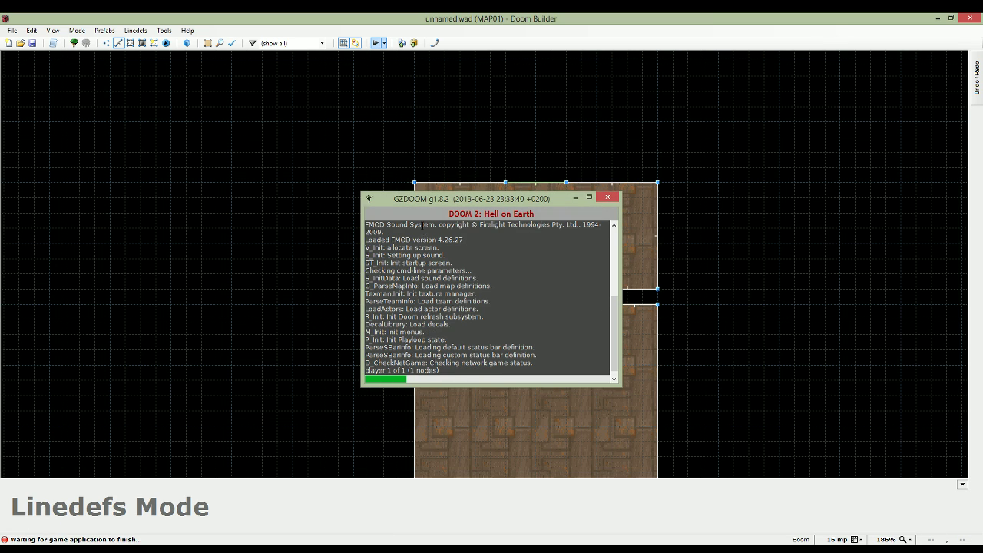
key(Up)
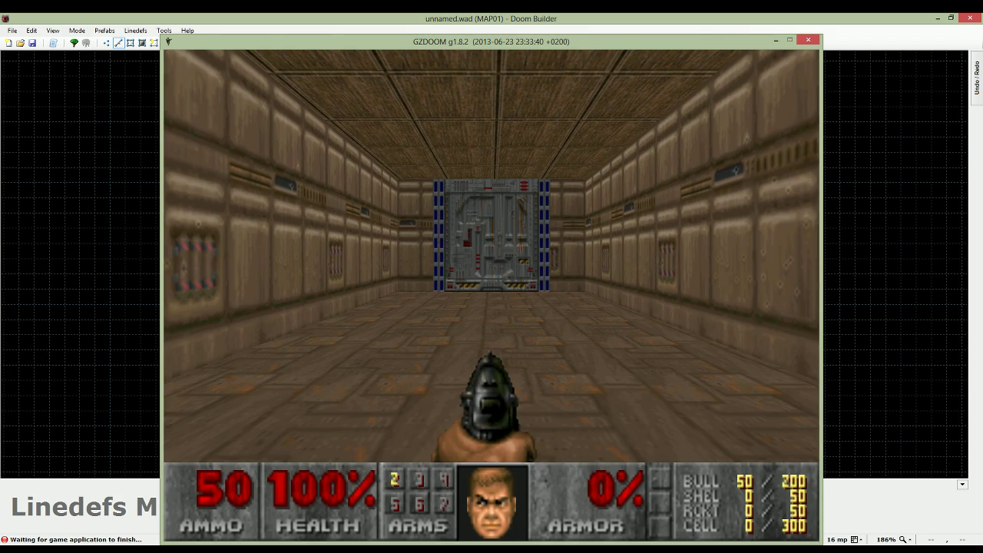
key(space)
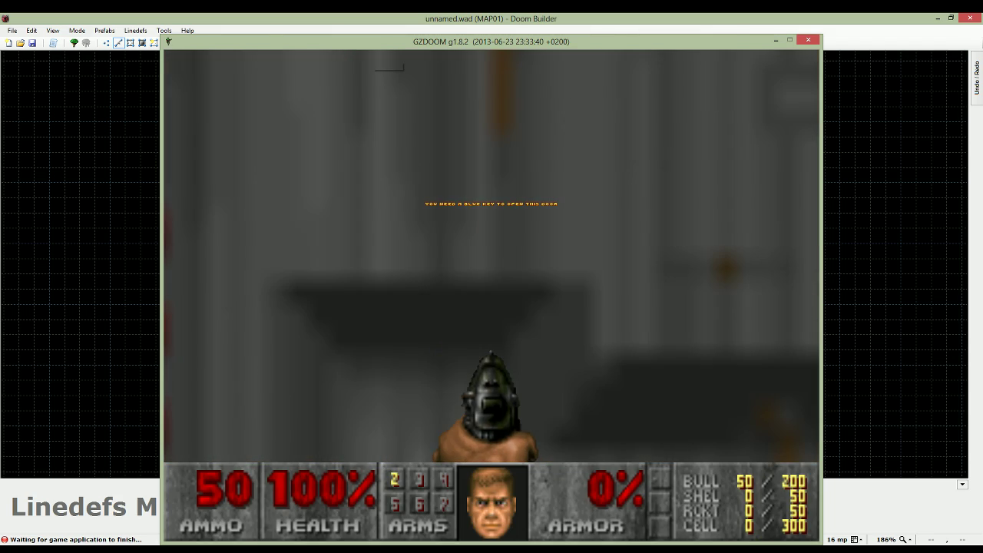
Fetch the blue keycard, go through the blue door and activate the exit switch on the north wall
key(s)
key(w)
key(w)
key(s)
key(w)
key(w)
key(space)
key(s)
key(w)
key(space)
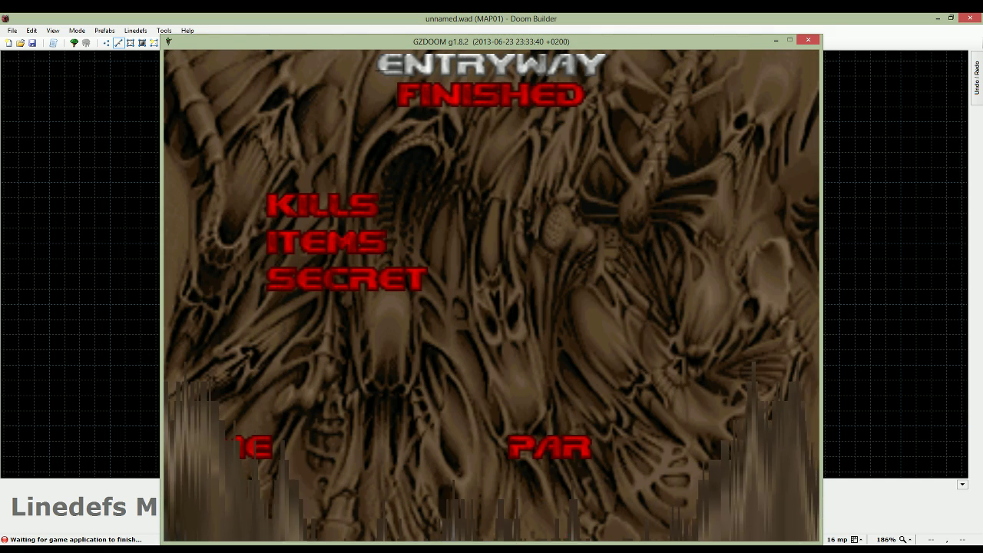
Continue past the level statistics into the next level and quit the game to return to the editor
key(space)
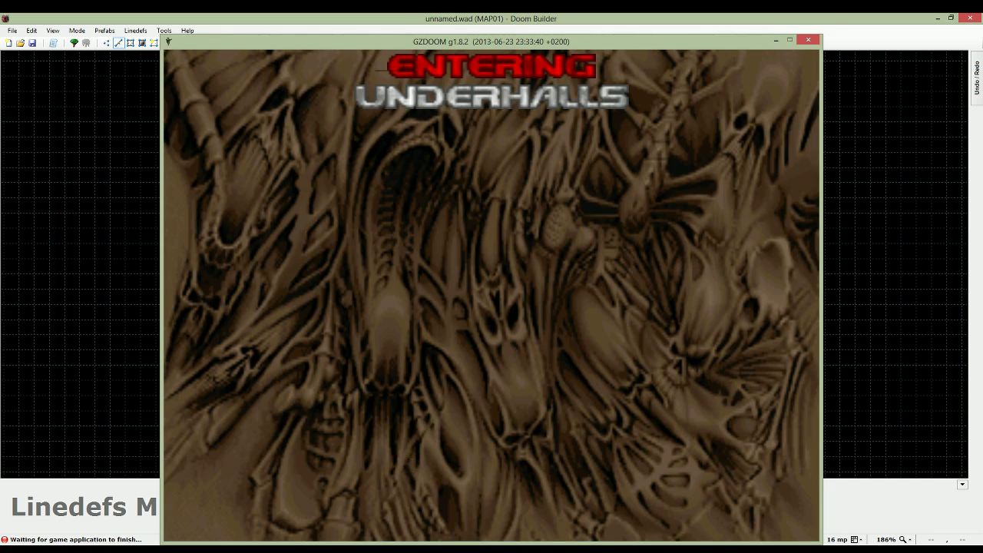
key(space)
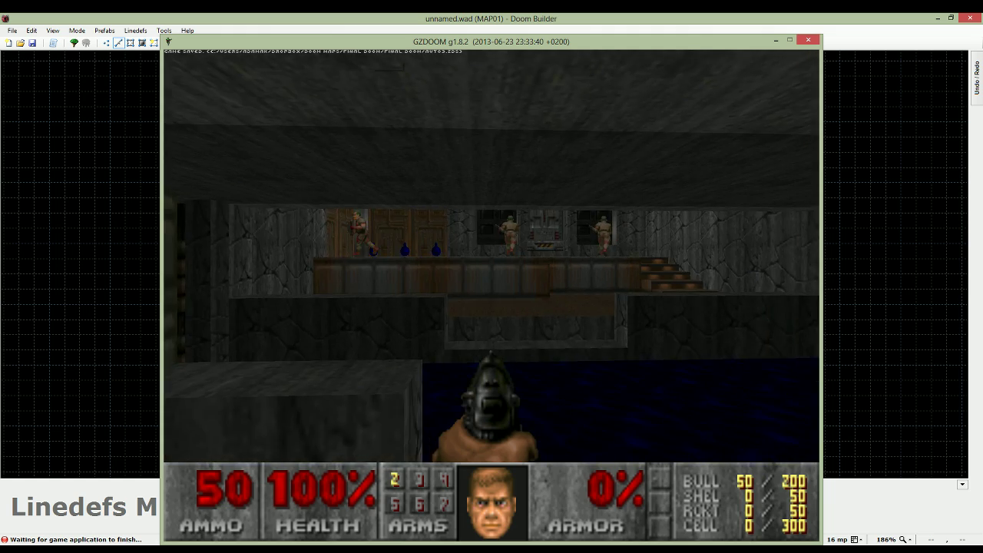
key(Escape)
click(457, 388)
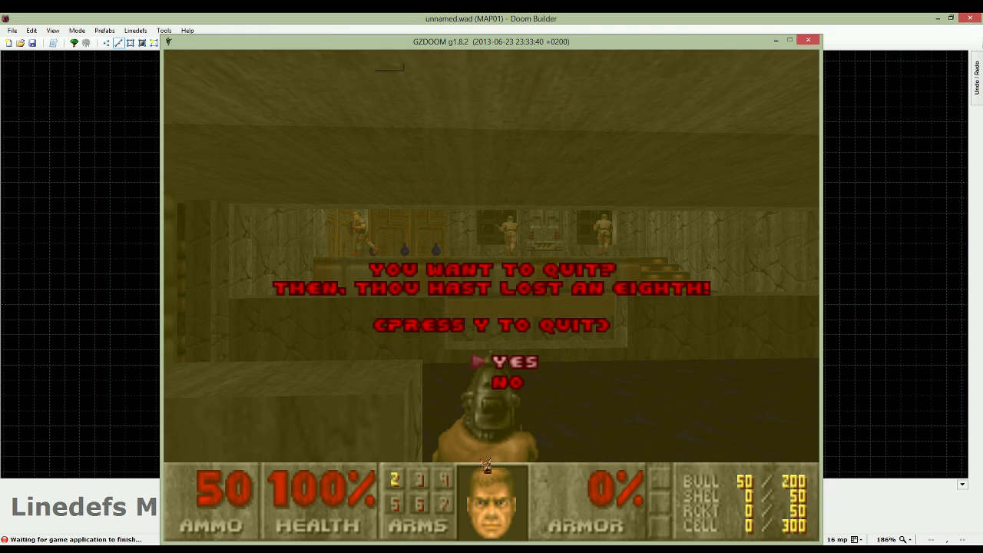
key(y)
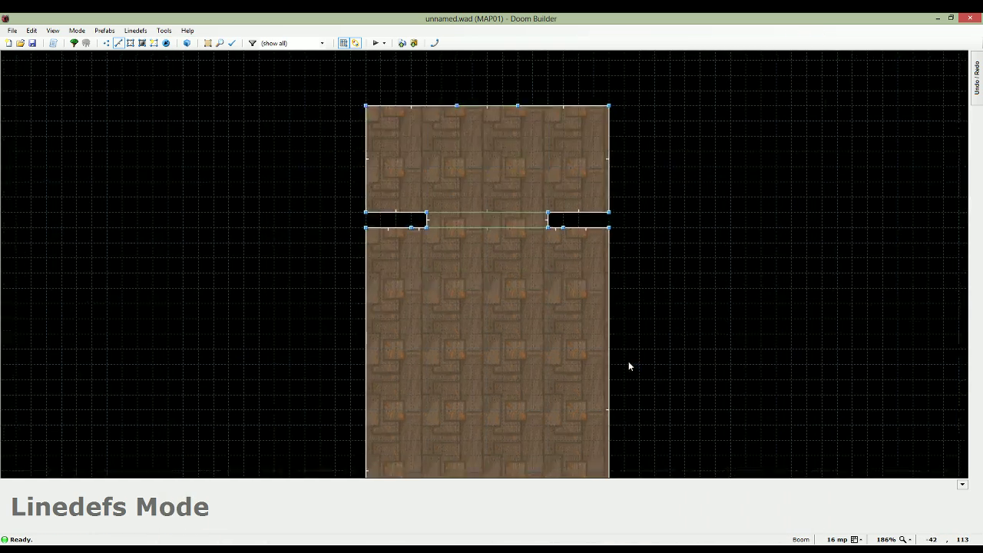